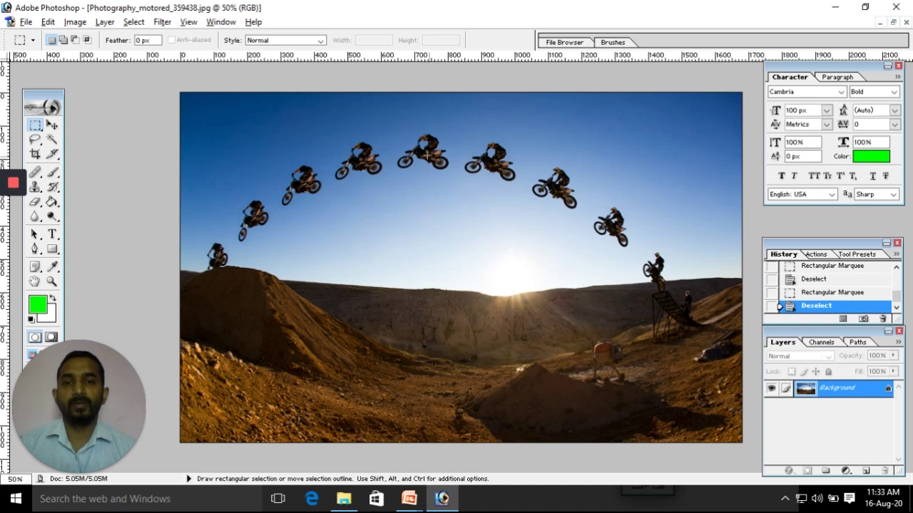
# - Outline the topmost motorcyclist with a rectangular marquee selection and clear the selection
pyautogui.moveTo(389, 129); pyautogui.dragTo(459, 193)
pyautogui.hotkey('ctrl', 'd')
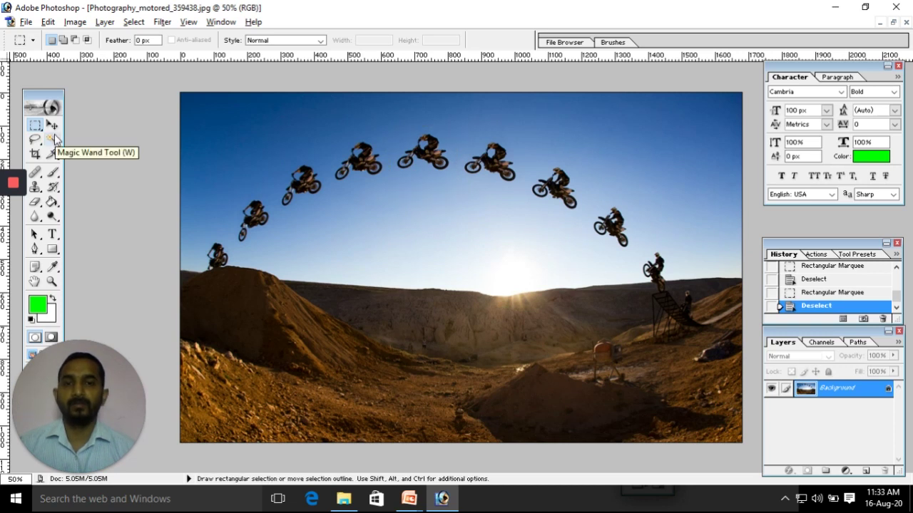
# - Outline the topmost motorcyclist with an elliptical selection, clear it, and draw a circular selection around the same rider
pyautogui.click(35, 130)
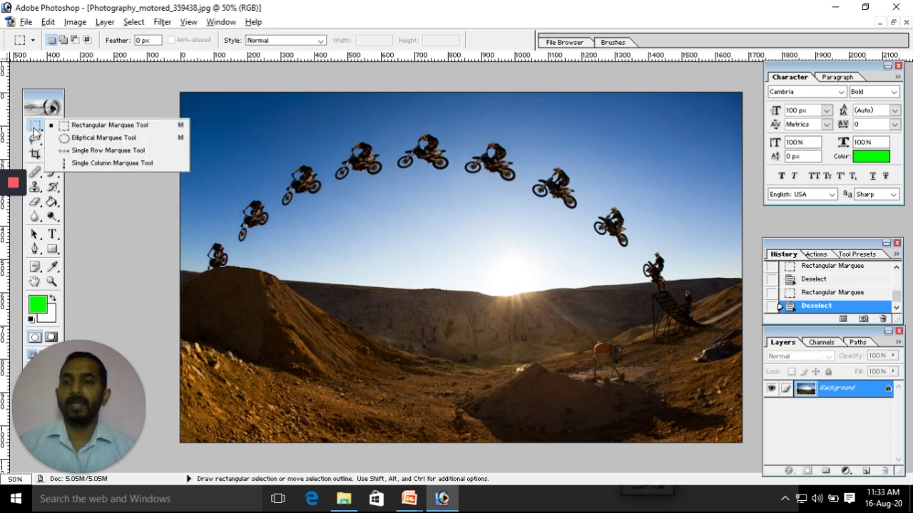
pyautogui.click(64, 137)
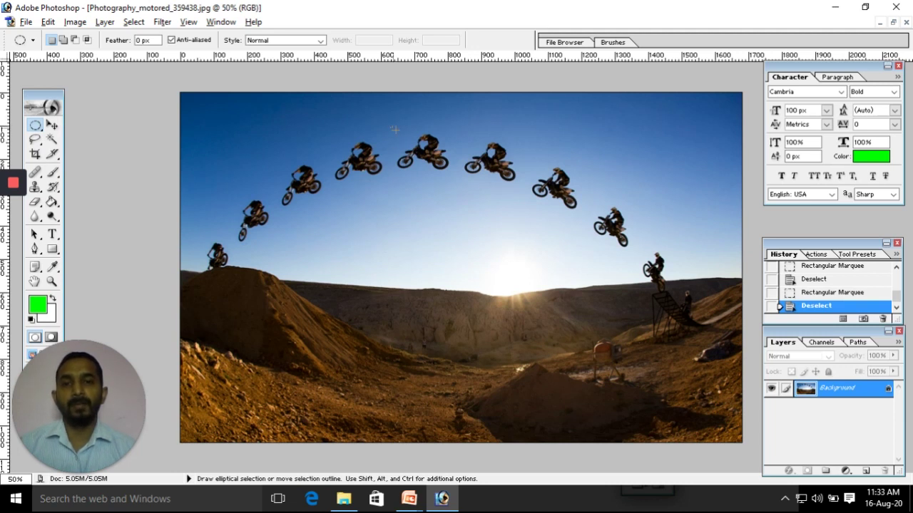
pyautogui.moveTo(456, 191); pyautogui.dragTo(467, 196)
pyautogui.click(483, 227)
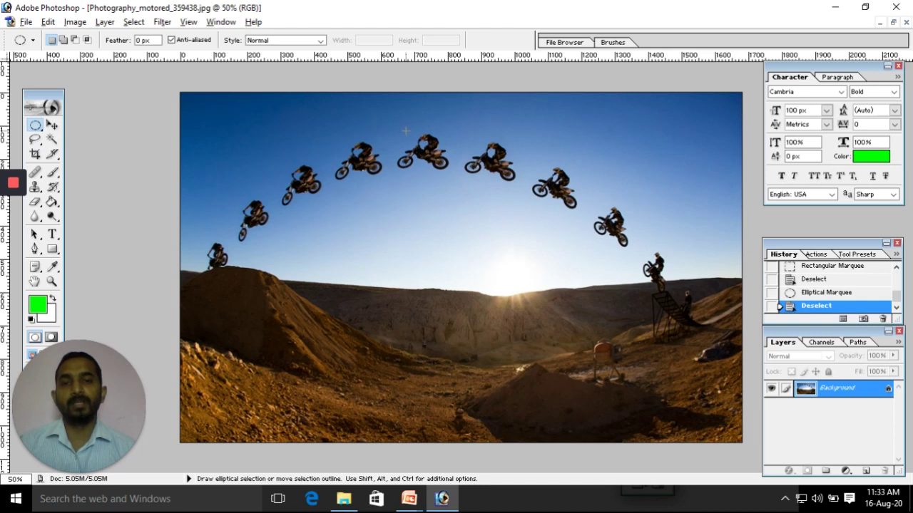
pyautogui.press('shift')
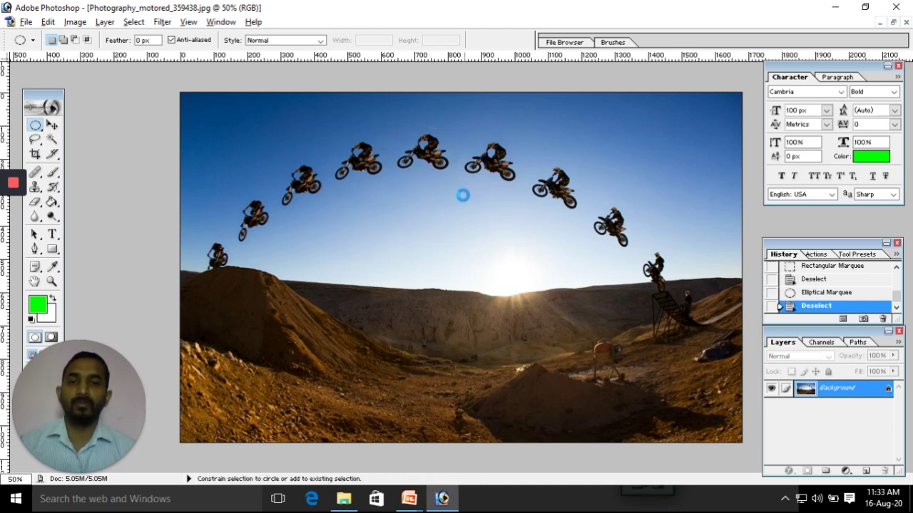
pyautogui.moveTo(457, 194); pyautogui.dragTo(389, 126)
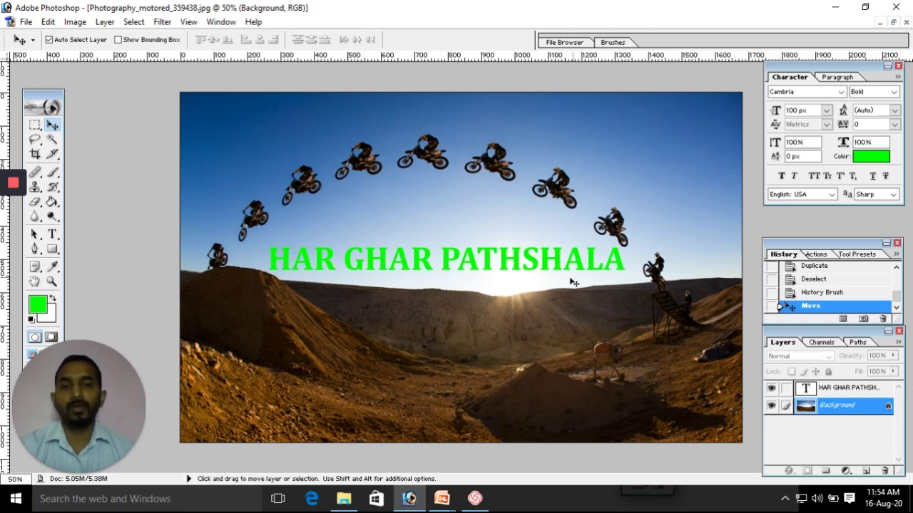
# - Move the HAR GHAR PATHSHALA text layer from the middle of the photo to its upper-right corner
pyautogui.click(521, 265)
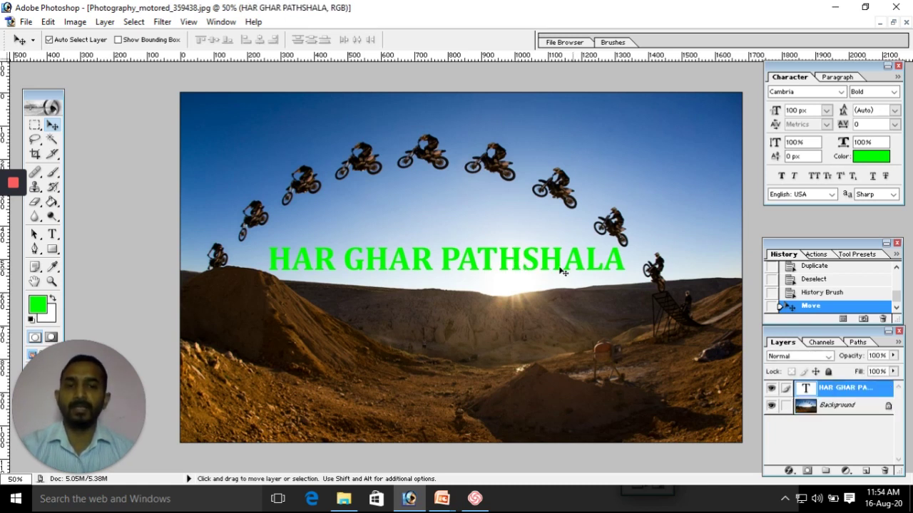
pyautogui.moveTo(539, 267); pyautogui.dragTo(645, 118)
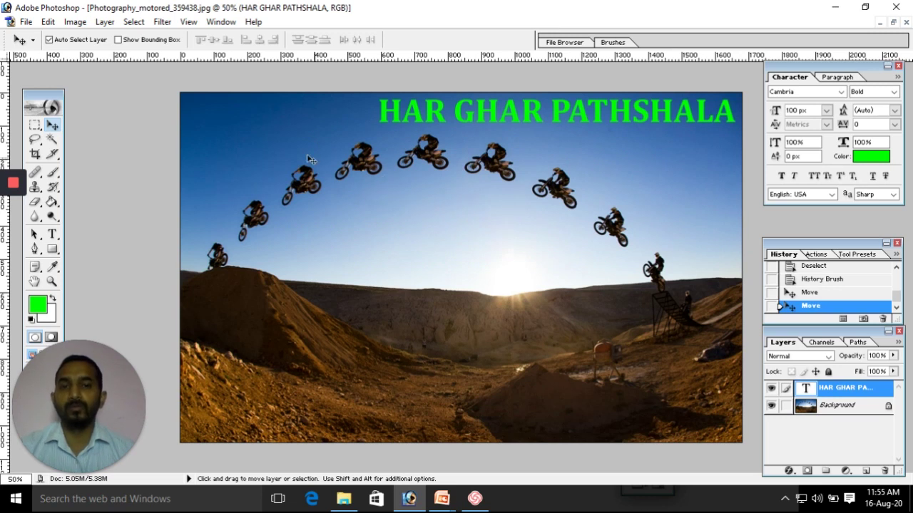
# - Enclose the topmost motorcyclist in a rectangular selection and drag the enclosed area into the open sky below the arc, undoing the first attempt
pyautogui.click(34, 124)
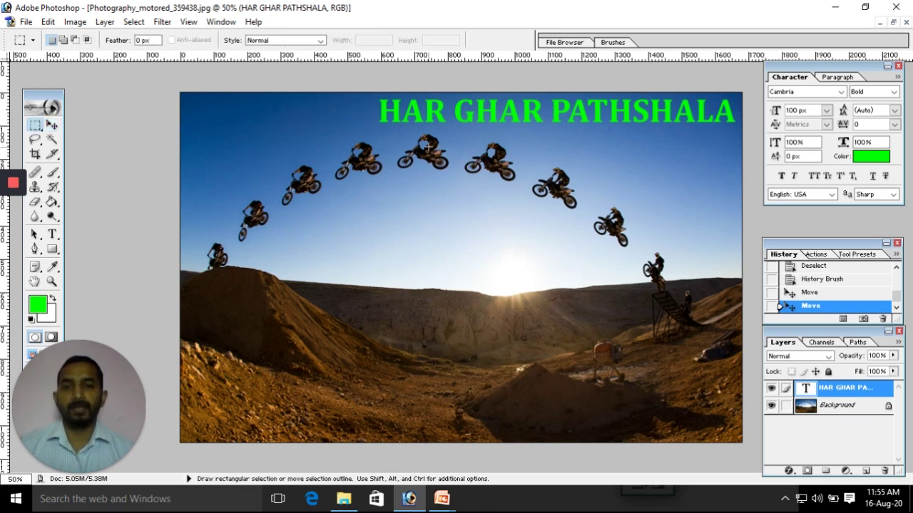
pyautogui.moveTo(459, 186); pyautogui.dragTo(458, 187)
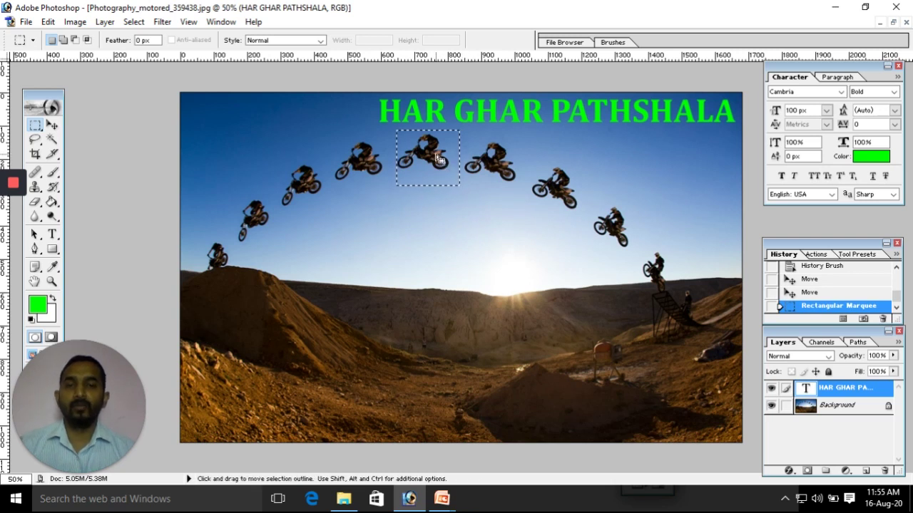
pyautogui.moveTo(430, 157); pyautogui.dragTo(345, 245)
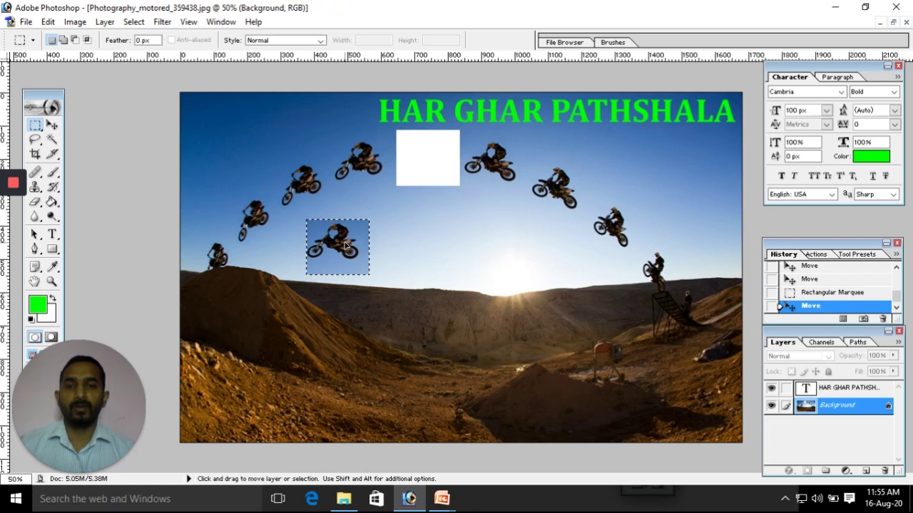
pyautogui.hotkey('ctrl', 'z')
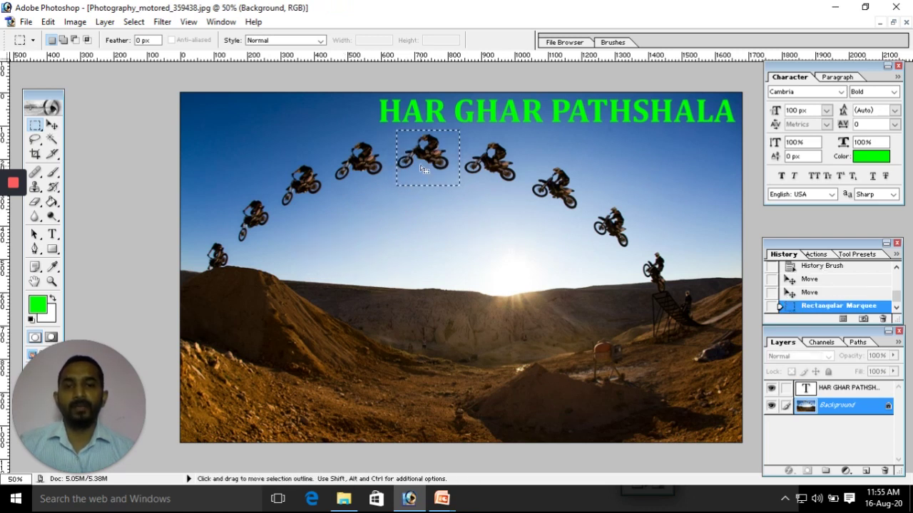
pyautogui.moveTo(429, 157); pyautogui.dragTo(335, 245)
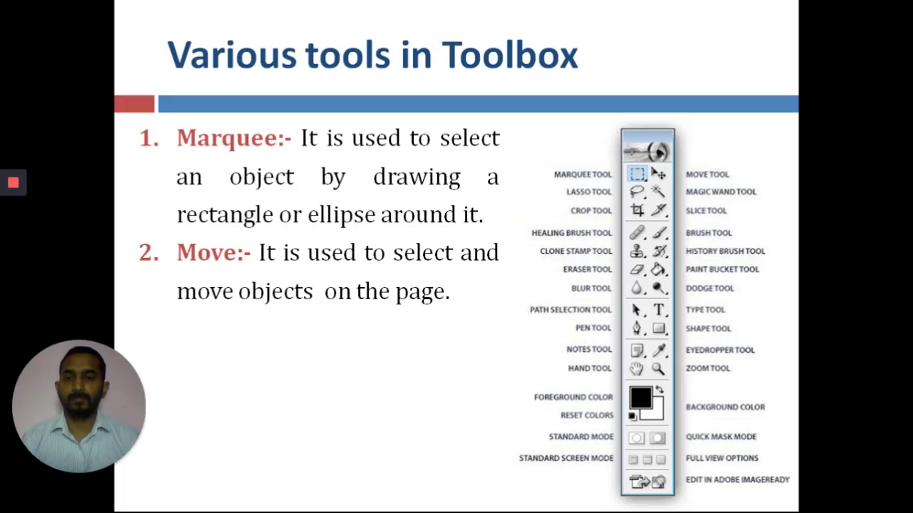
pyautogui.press('Right')
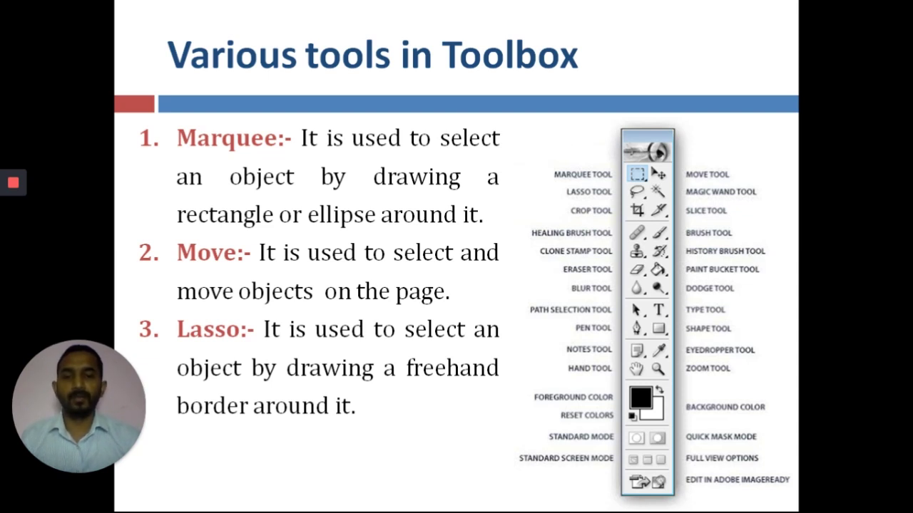
# - Switch to Photoshop, outline the topmost motorcyclist with a freehand Lasso selection, and place it in the sky beside the circular copy
pyautogui.hotkey('alt', 'Tab')
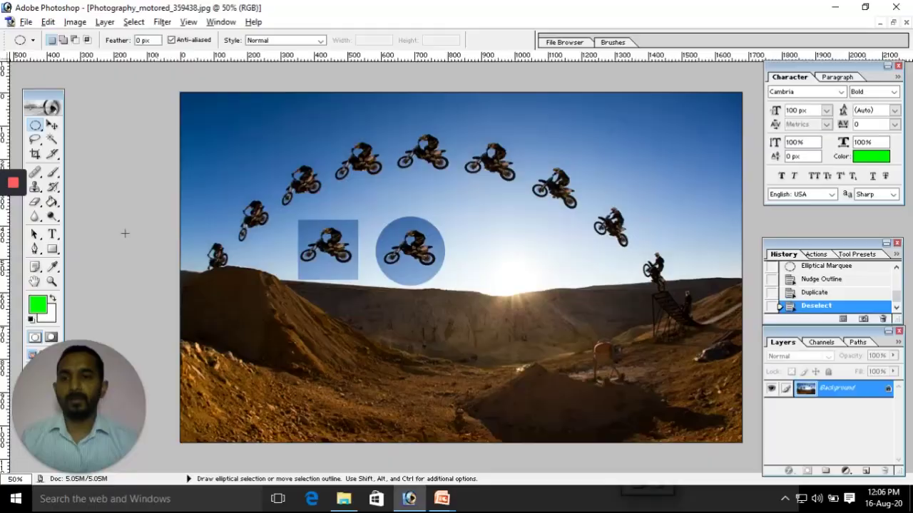
pyautogui.click(36, 143)
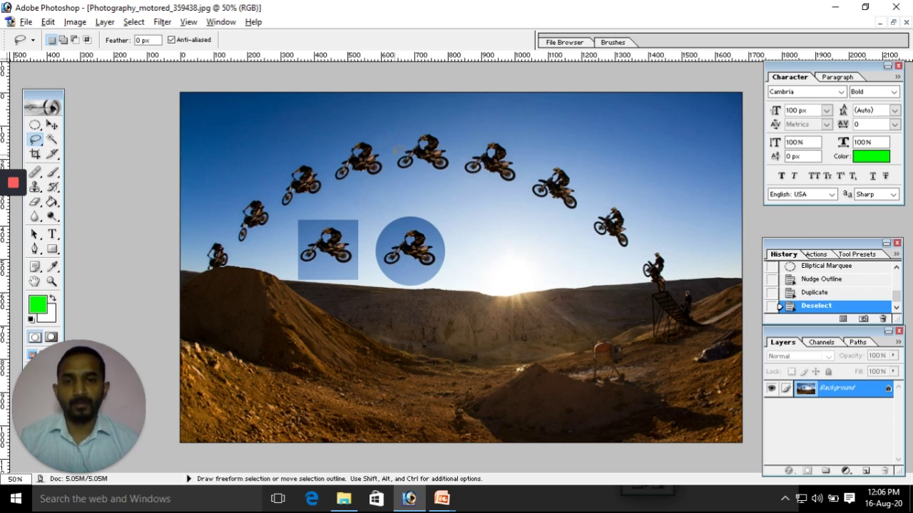
pyautogui.moveTo(411, 144)
pyautogui.mouseDown()
pyautogui.moveTo(442, 127)
pyautogui.moveTo(463, 147)
pyautogui.moveTo(459, 168)
pyautogui.moveTo(447, 182)
pyautogui.moveTo(388, 154)
pyautogui.mouseUp()
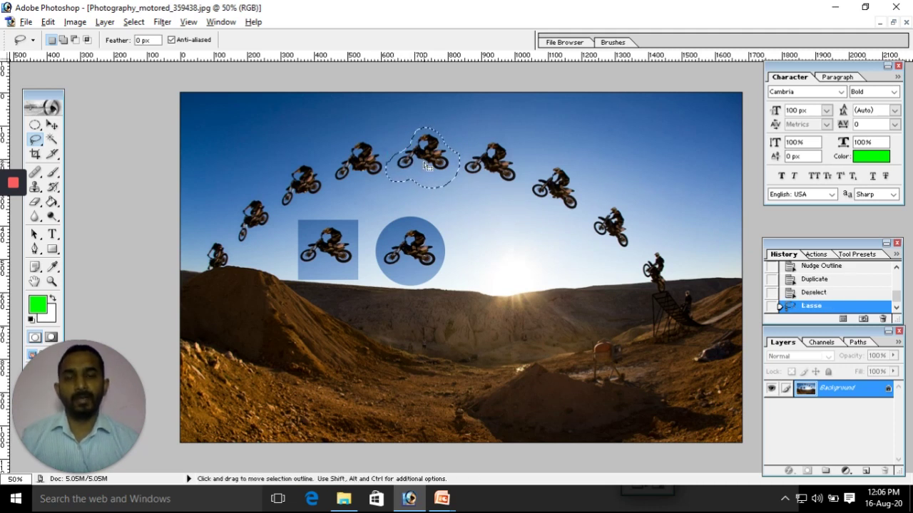
pyautogui.moveTo(426, 162)
pyautogui.mouseDown()
pyautogui.moveTo(494, 214)
pyautogui.moveTo(503, 256)
pyautogui.mouseUp()
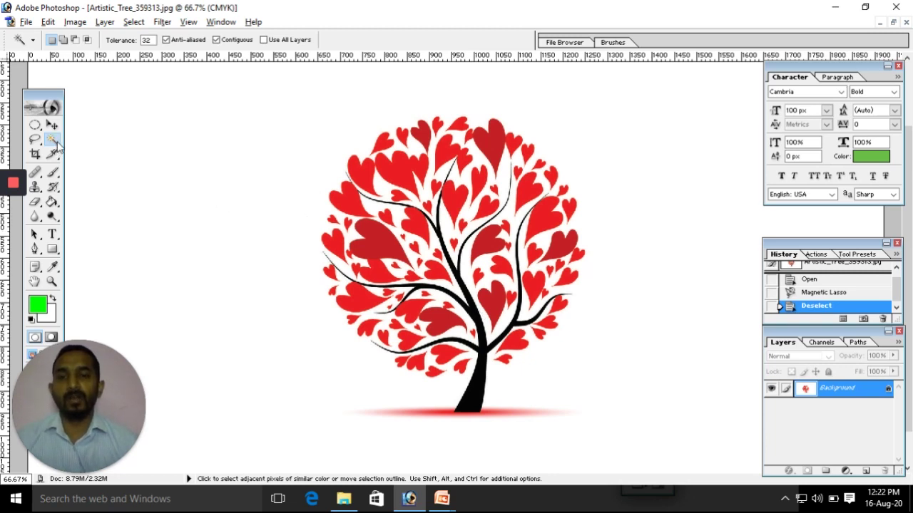
# - Select the tree's black trunk and branches with the Magic Wand and fill them with the green foreground colour
pyautogui.click(483, 345)
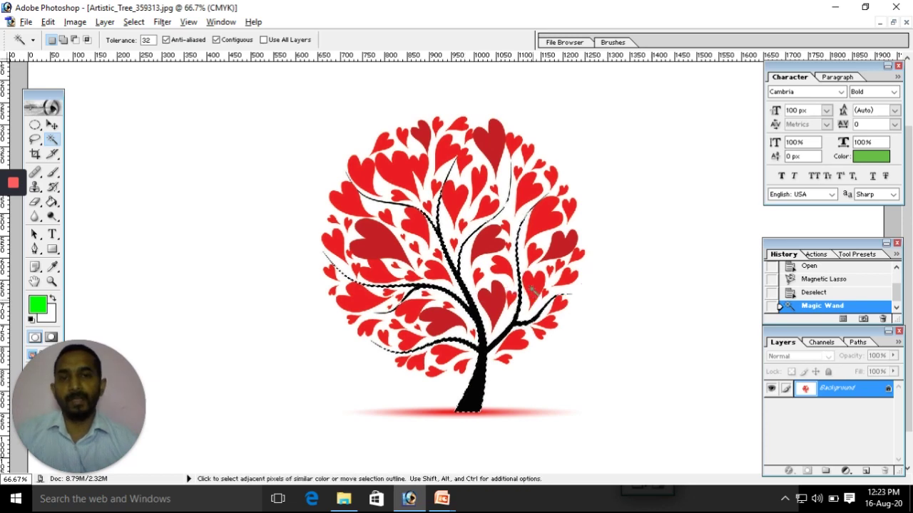
pyautogui.press('g')
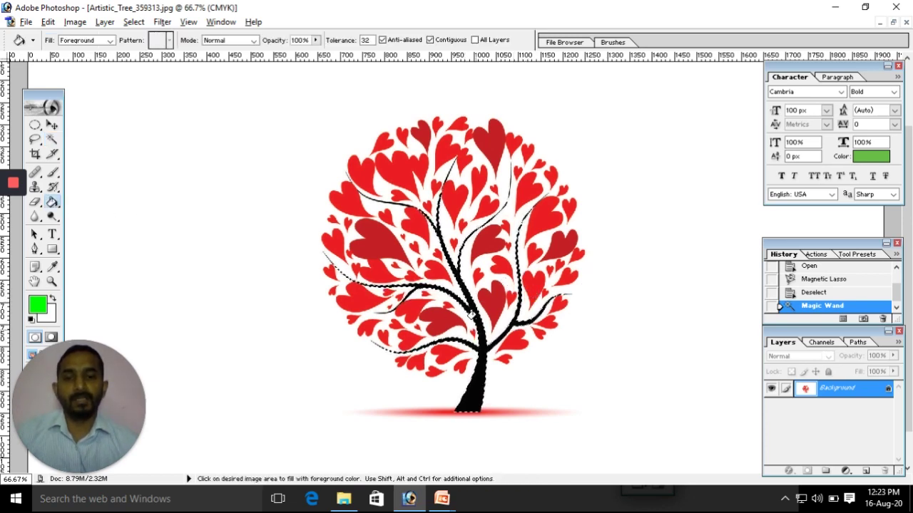
pyautogui.click(471, 312)
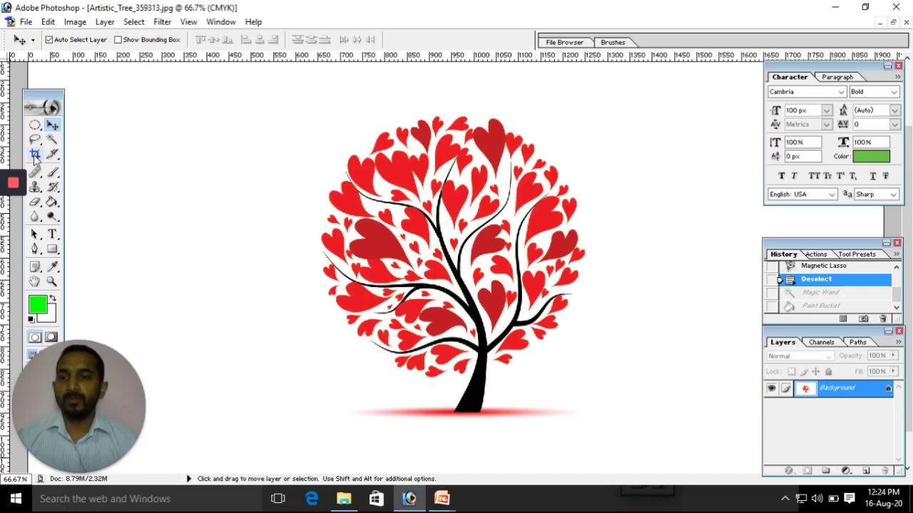
# - Crop the image to a frame closely surrounding the whole heart tree and its red ground line
pyautogui.click(35, 156)
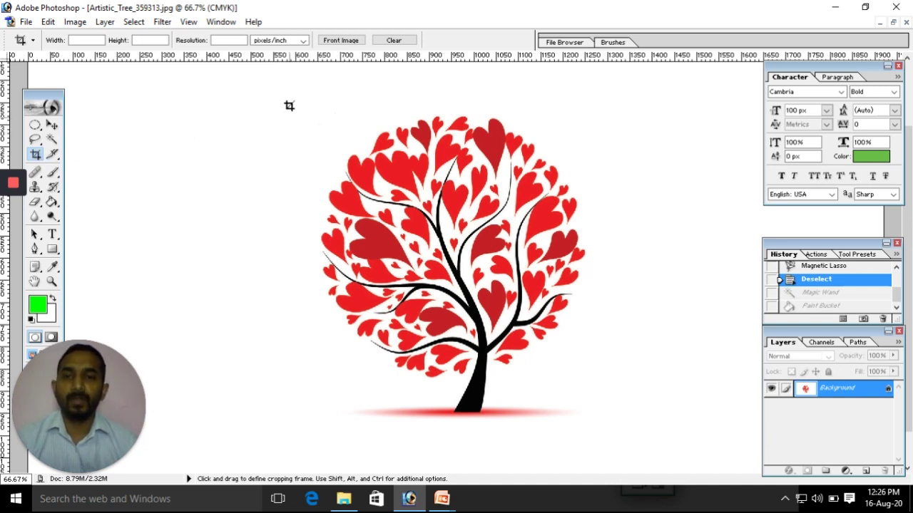
pyautogui.moveTo(304, 119)
pyautogui.mouseDown()
pyautogui.moveTo(524, 289)
pyautogui.moveTo(593, 390)
pyautogui.moveTo(598, 435)
pyautogui.mouseUp()
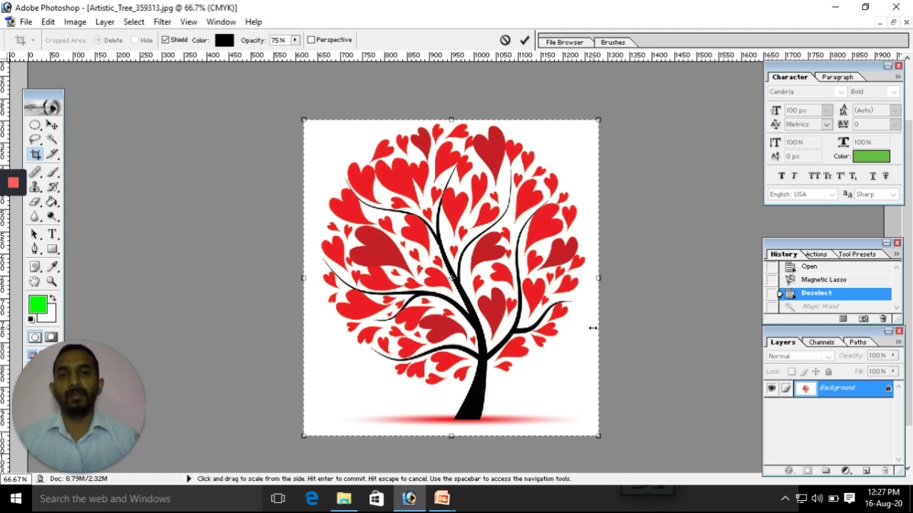
pyautogui.press('Return')
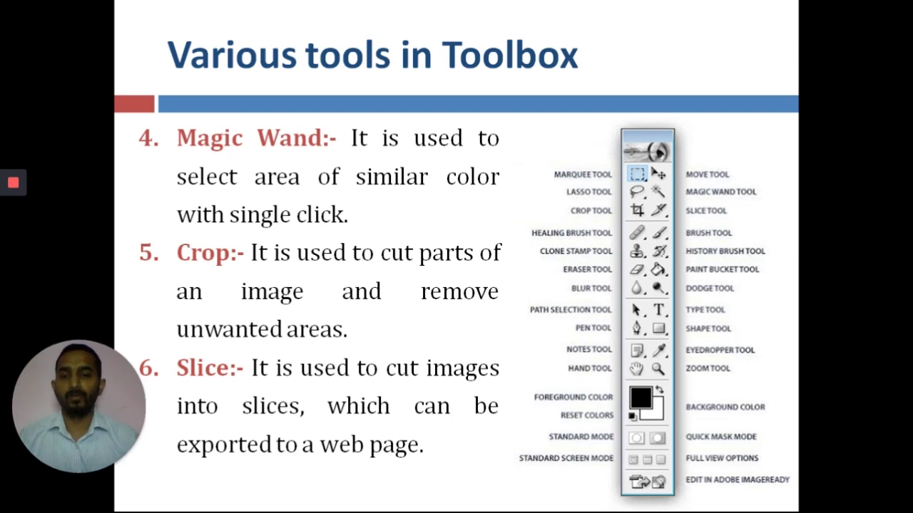
# - Switch to Photoshop and slice board.jpg around the school board logo header and around the whole area below the blue menu bar
pyautogui.hotkey('alt', 'Tab')
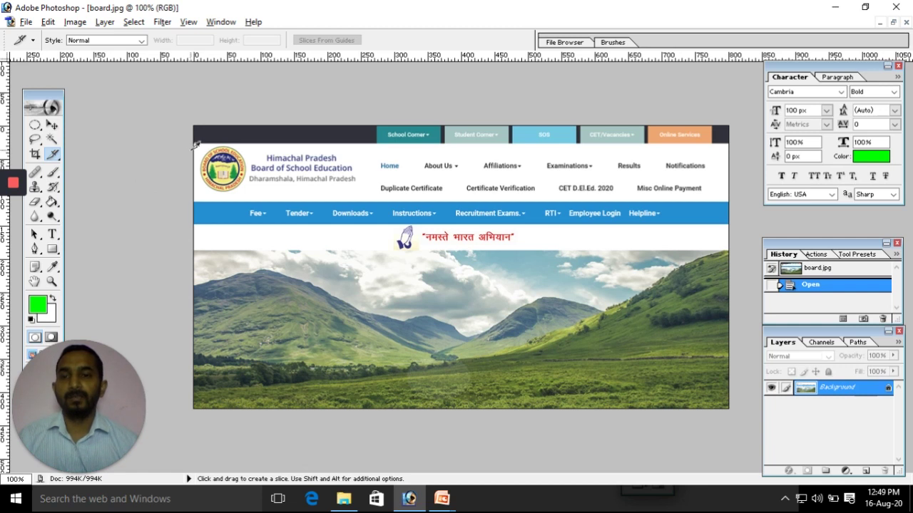
pyautogui.moveTo(195, 146); pyautogui.dragTo(367, 201)
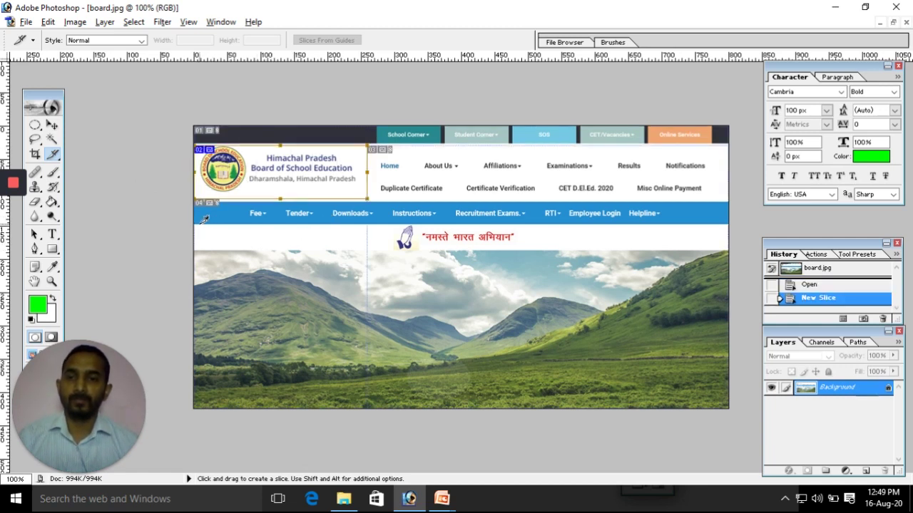
pyautogui.moveTo(195, 223); pyautogui.dragTo(728, 409)
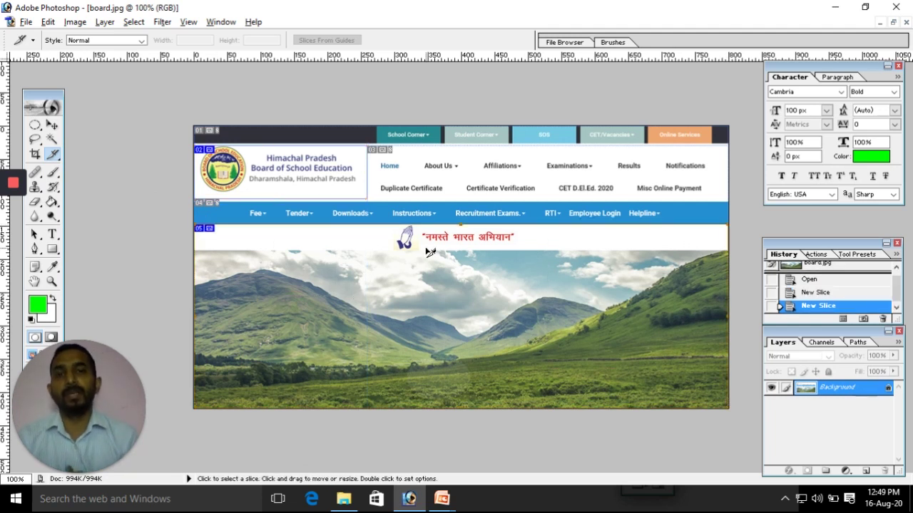
# - Open the sliced web page image in Save for Web
pyautogui.click(28, 22)
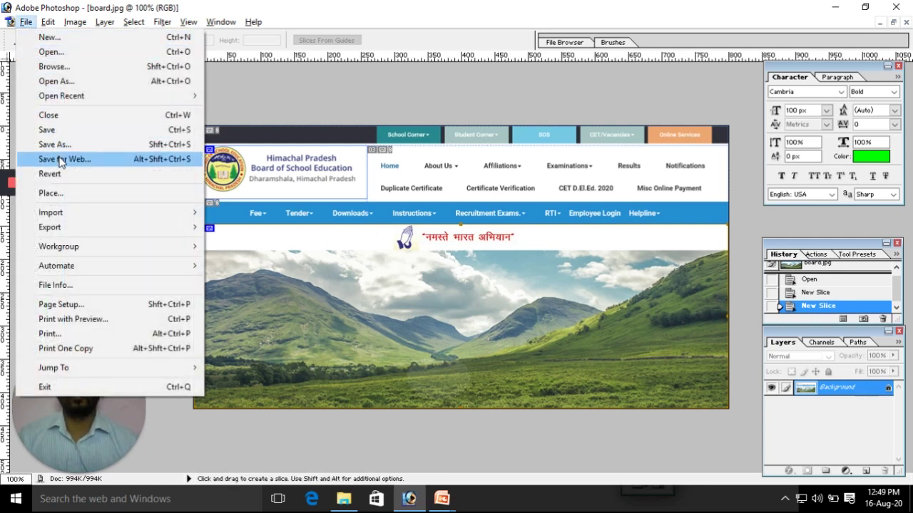
pyautogui.click(60, 160)
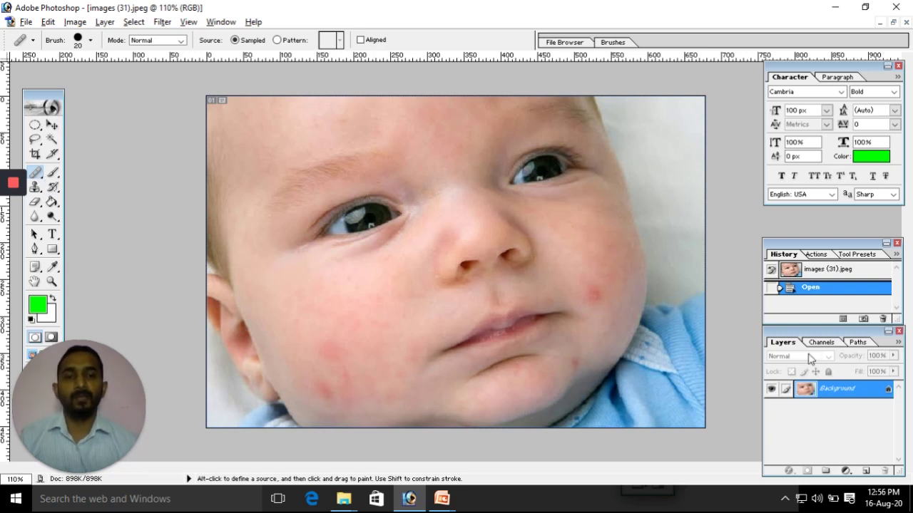
# - Set the Healing Brush size to 22, sample clear skin above the red spot beside the baby's mouth, and retouch that spot
pyautogui.press(']')
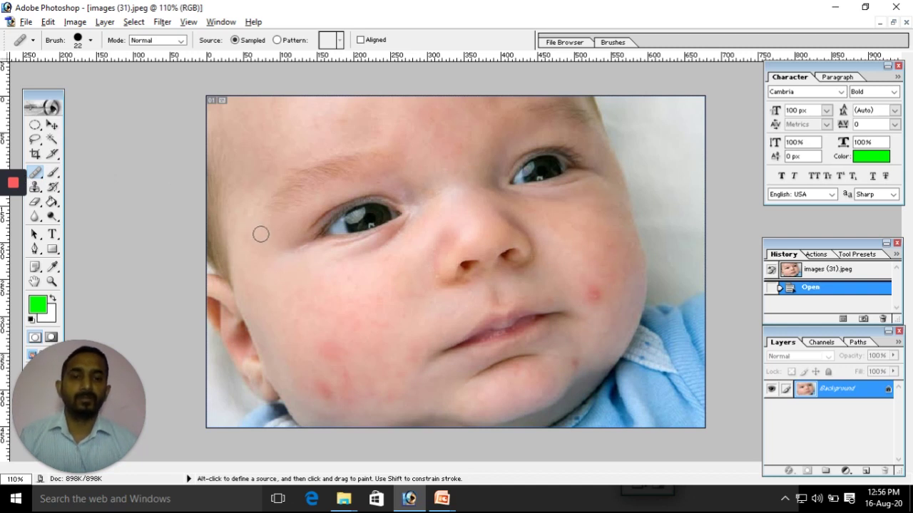
pyautogui.keyDown('alt'); pyautogui.click(599, 253); pyautogui.keyUp('alt')
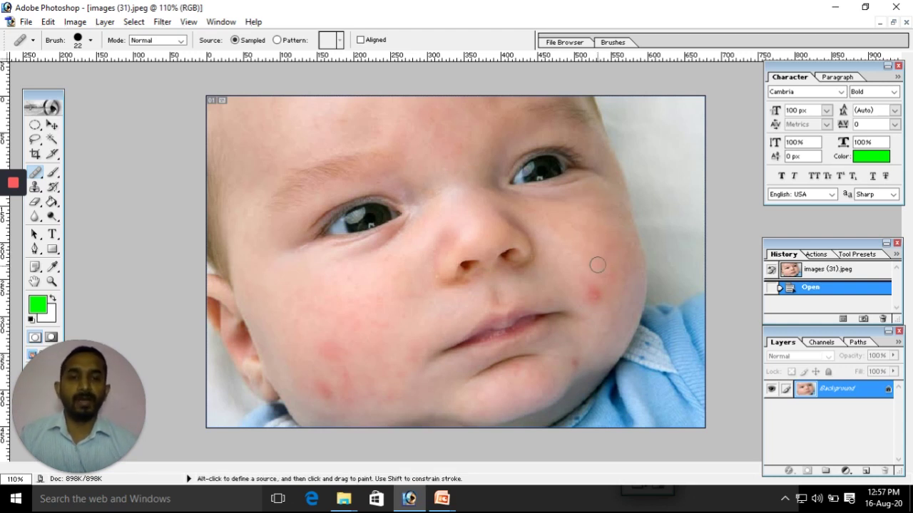
pyautogui.click(597, 294)
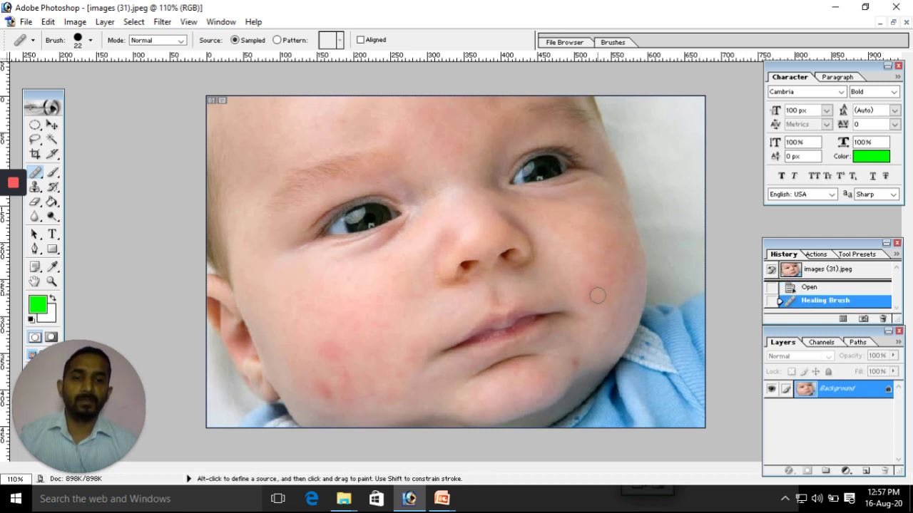
pyautogui.click(599, 308)
pyautogui.click(597, 302)
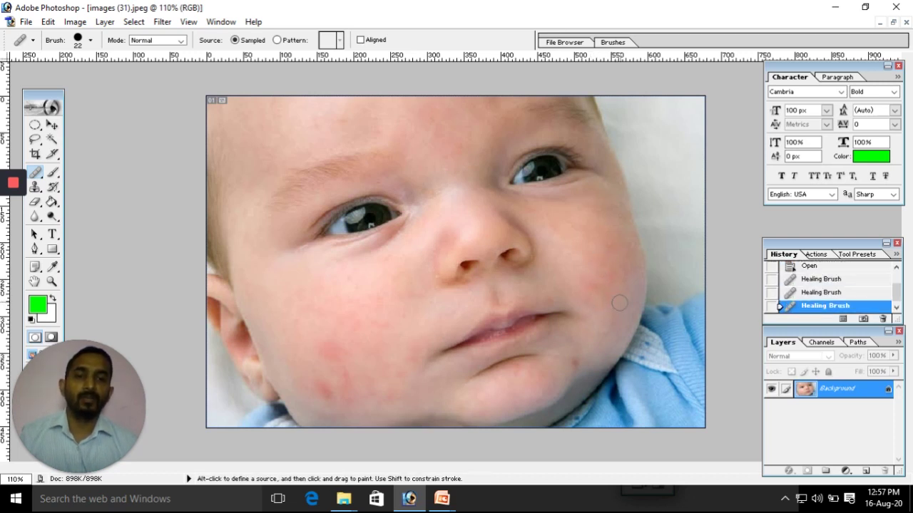
pyautogui.click(599, 288)
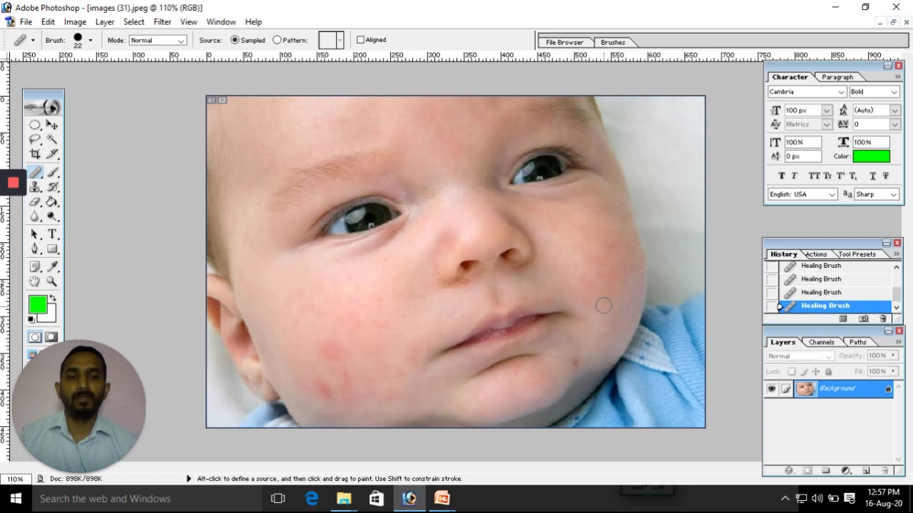
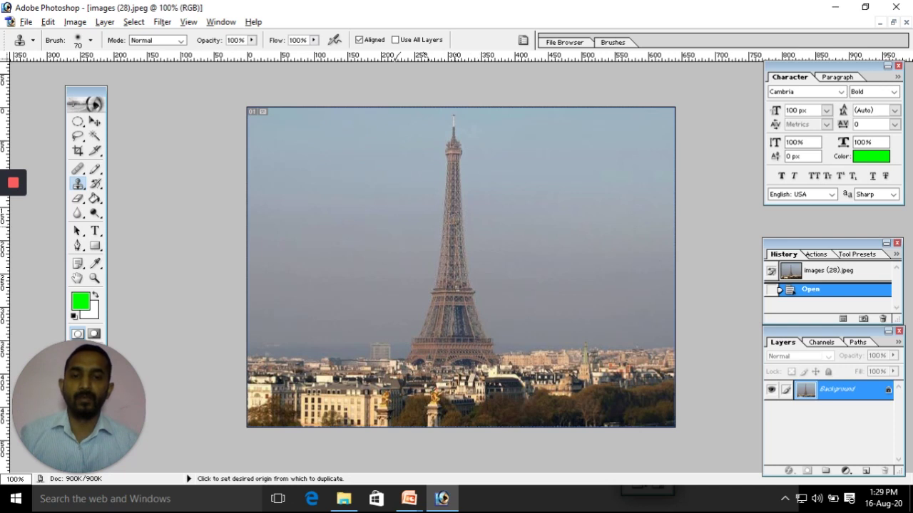
# - Clone the Eiffel Tower from its tip downwards onto the empty sky beside it with the Clone Stamp
pyautogui.keyDown('alt'); pyautogui.click(453, 136); pyautogui.keyUp('alt')
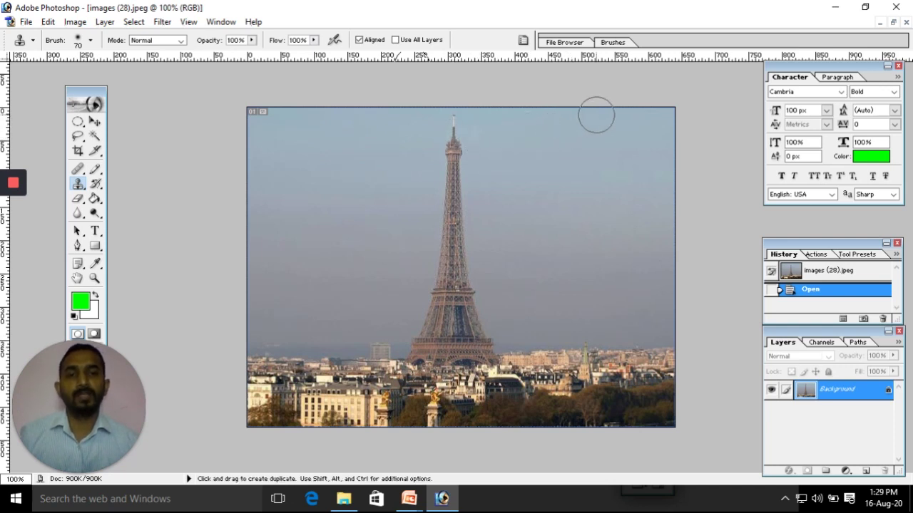
pyautogui.moveTo(596, 114)
pyautogui.mouseDown()
pyautogui.moveTo(592, 295)
pyautogui.moveTo(617, 292)
pyautogui.moveTo(617, 282)
pyautogui.moveTo(575, 302)
pyautogui.moveTo(556, 337)
pyautogui.moveTo(604, 314)
pyautogui.moveTo(625, 321)
pyautogui.moveTo(607, 259)
pyautogui.moveTo(599, 343)
pyautogui.moveTo(610, 350)
pyautogui.moveTo(643, 334)
pyautogui.moveTo(511, 340)
pyautogui.mouseUp()
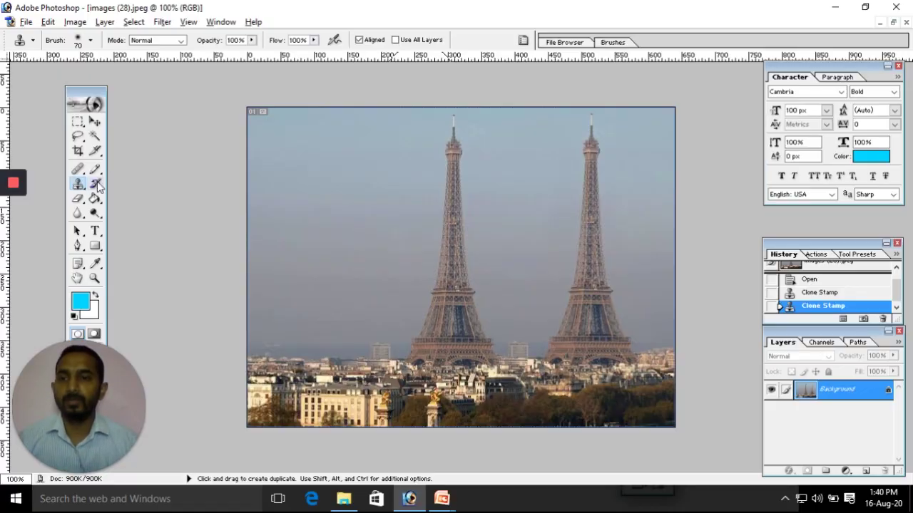
# - Paint the cloned tower out of the photo with the History Brush, and erase a strip across the city below the tower
pyautogui.click(97, 184)
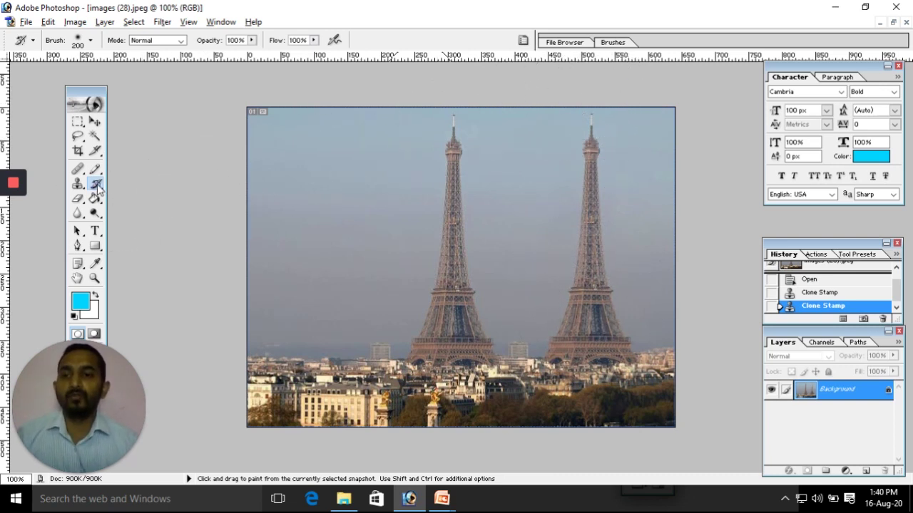
pyautogui.moveTo(606, 125)
pyautogui.mouseDown()
pyautogui.moveTo(562, 335)
pyautogui.moveTo(443, 345)
pyautogui.moveTo(641, 326)
pyautogui.mouseUp()
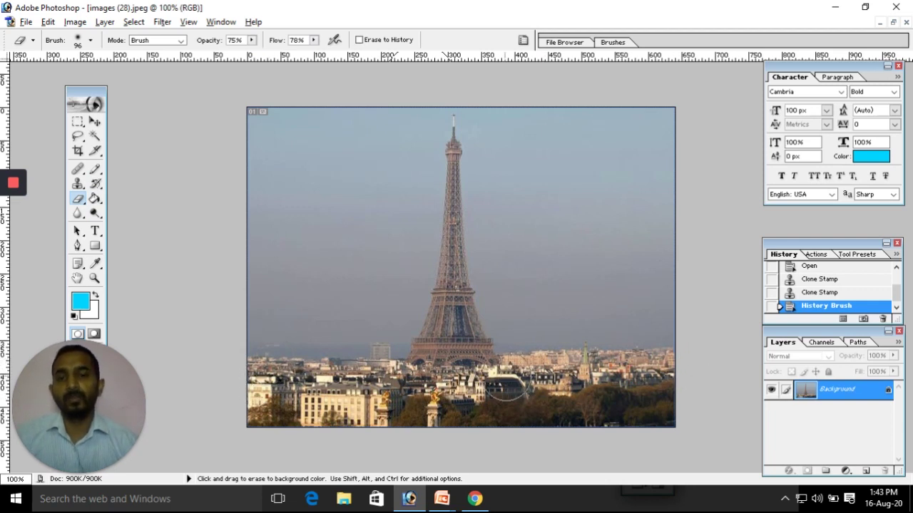
pyautogui.moveTo(253, 378)
pyautogui.mouseDown()
pyautogui.moveTo(436, 387)
pyautogui.moveTo(291, 408)
pyautogui.moveTo(606, 363)
pyautogui.moveTo(284, 428)
pyautogui.moveTo(639, 402)
pyautogui.moveTo(682, 373)
pyautogui.mouseUp()
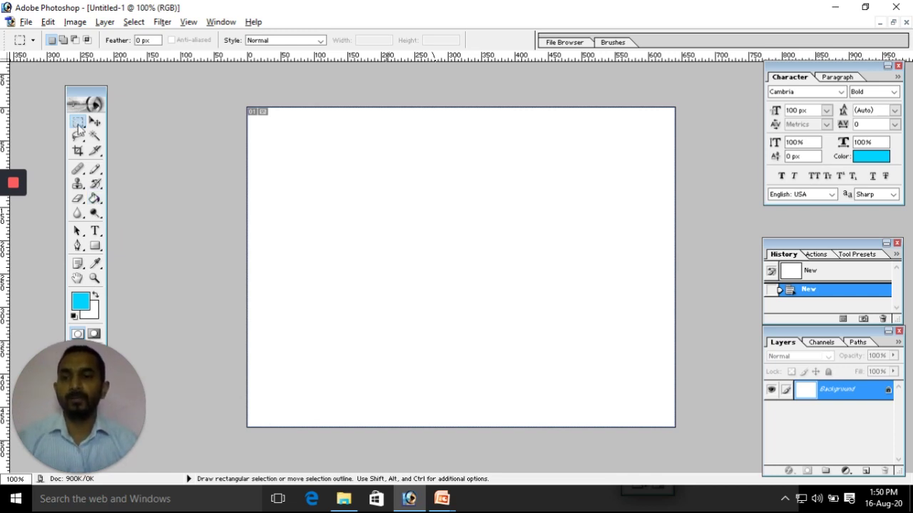
# - Select a rectangle about 210 by 178 px in the upper middle of the blank canvas, fill it with solid cyan and deselect
pyautogui.moveTo(377, 158); pyautogui.dragTo(517, 277)
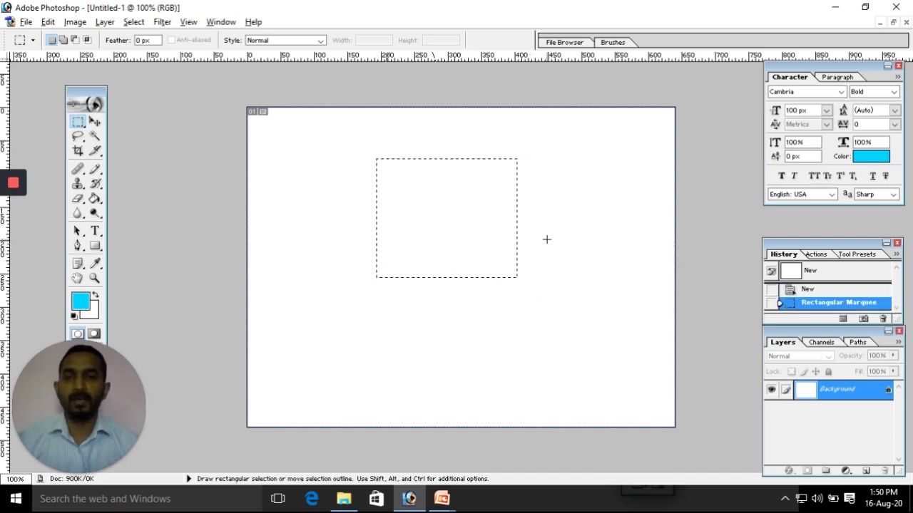
pyautogui.click(95, 198)
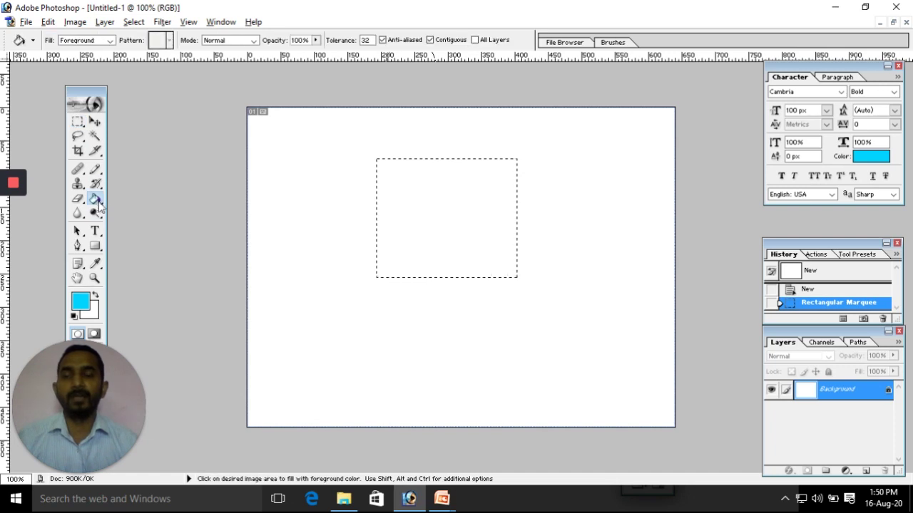
pyautogui.click(411, 194)
pyautogui.hotkey('ctrl', 'd')
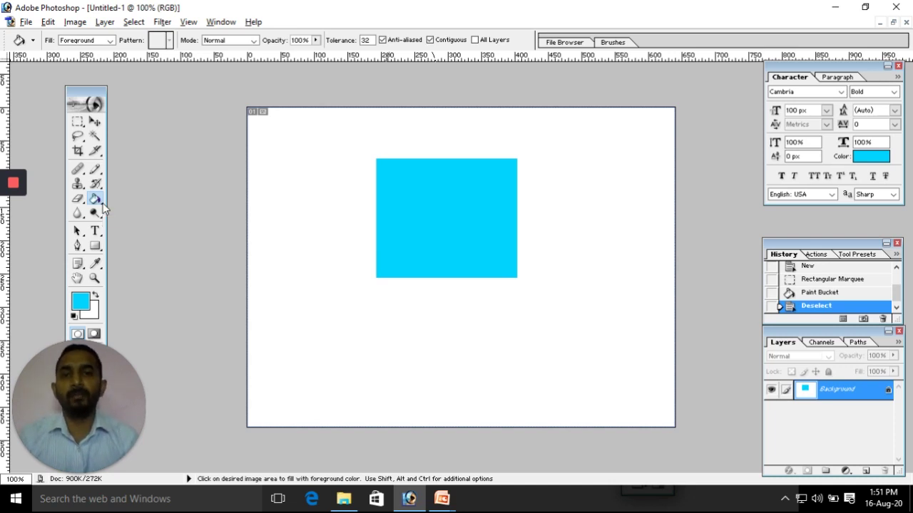
# - Select a second rectangle about 200 by 165 px below the cyan one and fill it with a horizontal linear cyan-to-white gradient
pyautogui.press('m')
pyautogui.moveTo(387, 300); pyautogui.dragTo(521, 410)
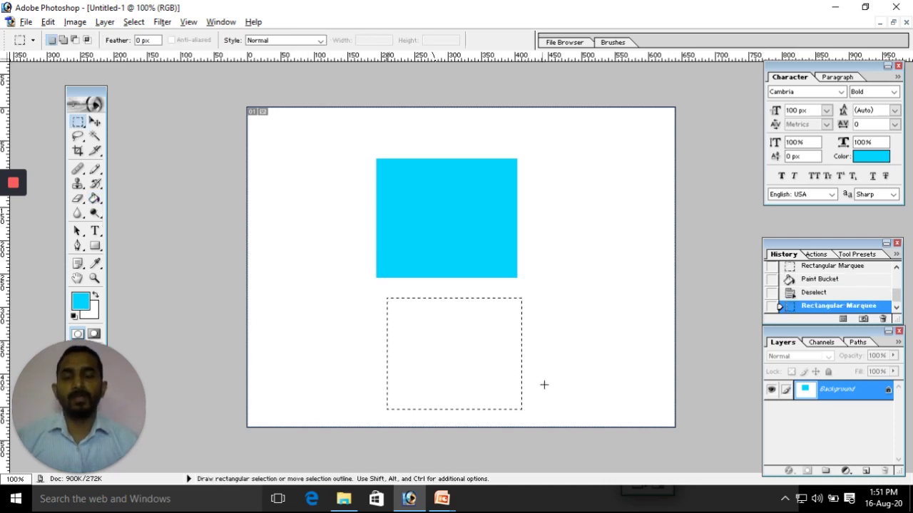
pyautogui.click(96, 201)
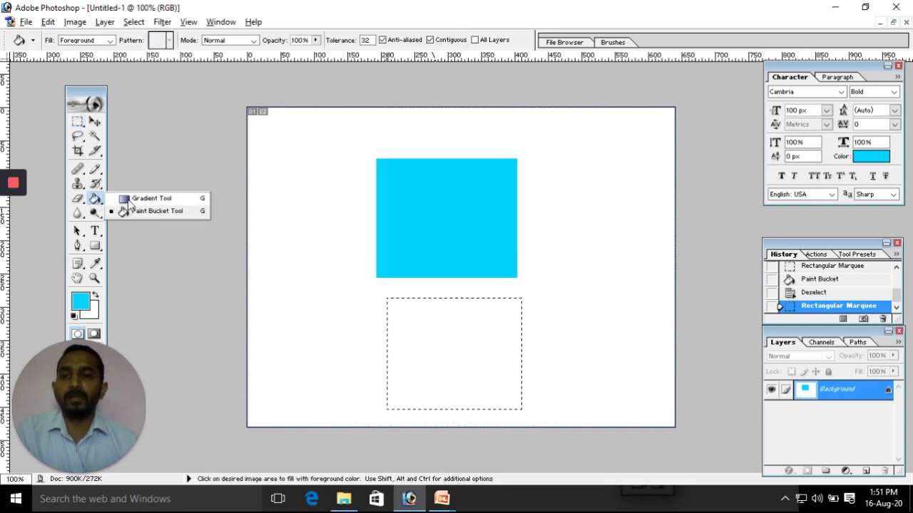
pyautogui.click(129, 200)
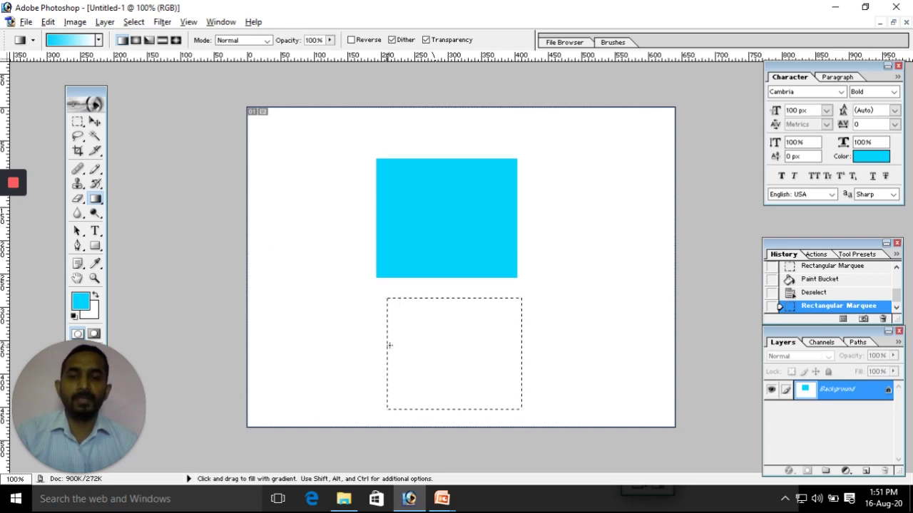
pyautogui.moveTo(389, 345); pyautogui.dragTo(521, 343)
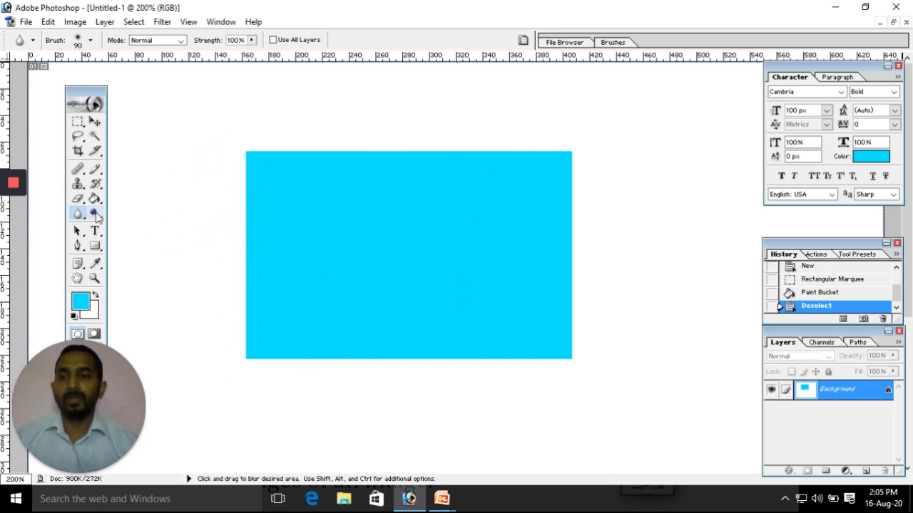
# - Soften the left edge of the enlarged cyan rectangle with the Blur tool at brush size 90
pyautogui.moveTo(234, 167)
pyautogui.mouseDown()
pyautogui.moveTo(221, 288)
pyautogui.moveTo(213, 160)
pyautogui.moveTo(234, 337)
pyautogui.moveTo(245, 216)
pyautogui.moveTo(247, 306)
pyautogui.moveTo(263, 150)
pyautogui.moveTo(248, 173)
pyautogui.moveTo(246, 121)
pyautogui.moveTo(259, 369)
pyautogui.mouseUp()
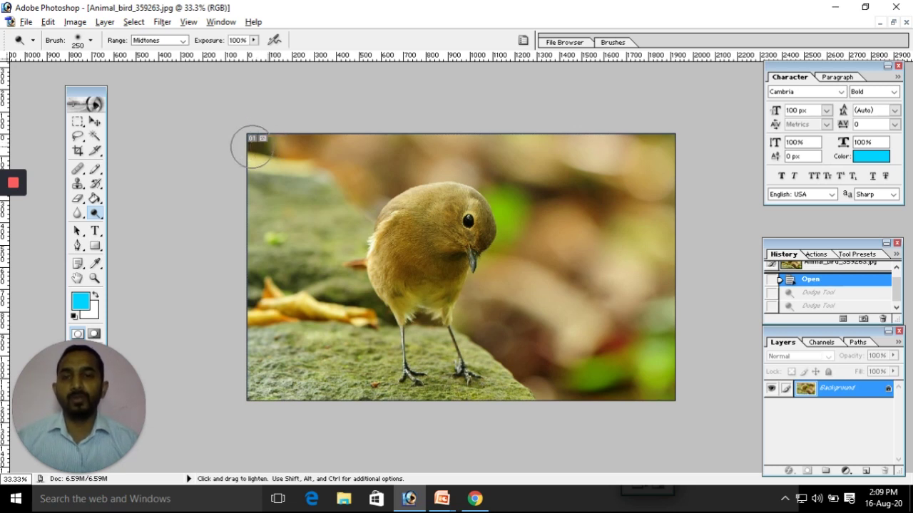
# - Lighten the upper-left corner of the bird photo with the Dodge tool, and darken the area around it with the Burn tool
pyautogui.moveTo(259, 142)
pyautogui.mouseDown()
pyautogui.moveTo(285, 152)
pyautogui.moveTo(265, 147)
pyautogui.moveTo(286, 143)
pyautogui.mouseUp()
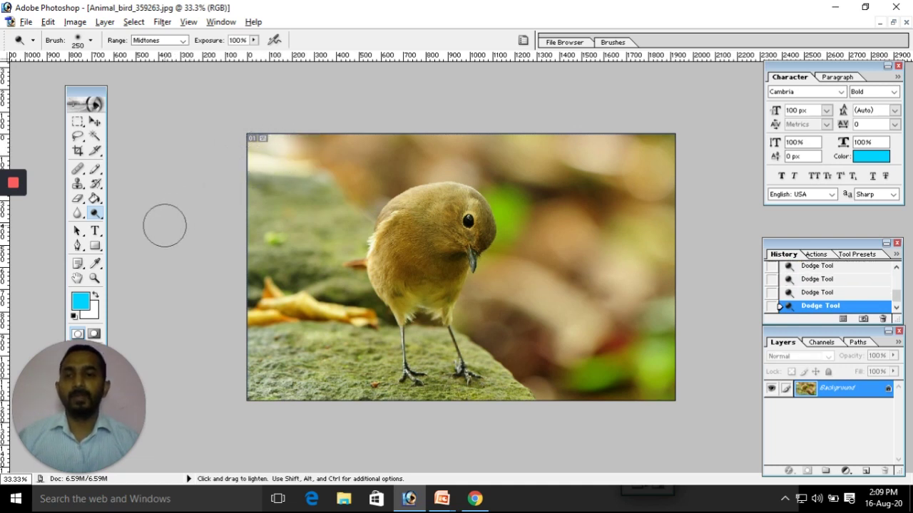
pyautogui.moveTo(95, 212); pyautogui.dragTo(123, 224)
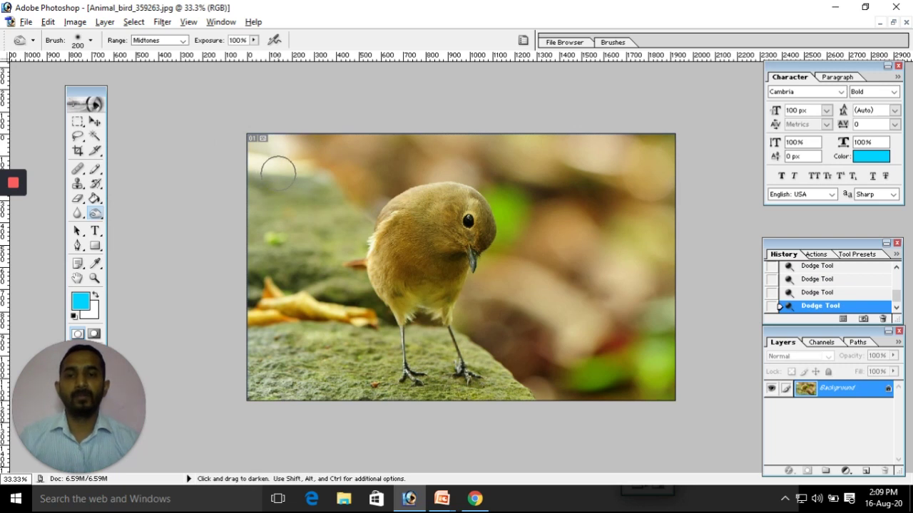
pyautogui.press('[')
pyautogui.press('[')
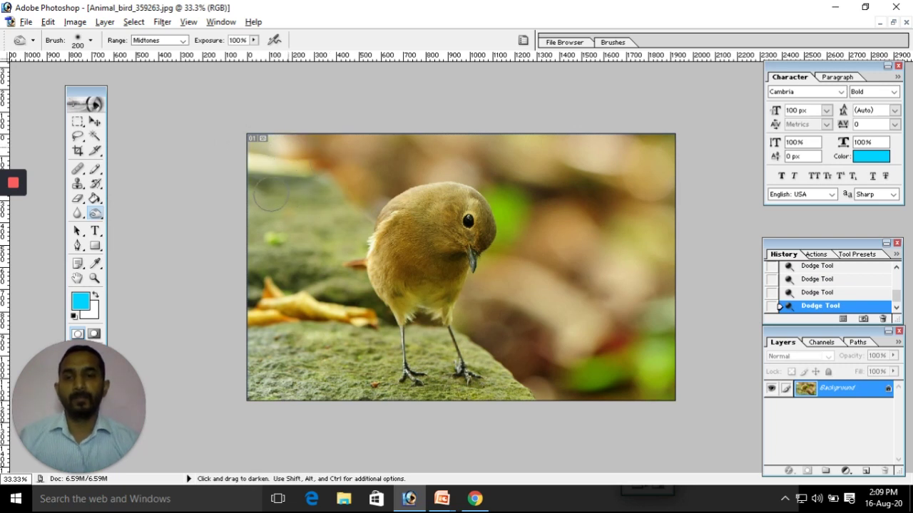
pyautogui.moveTo(272, 192)
pyautogui.mouseDown()
pyautogui.moveTo(261, 152)
pyautogui.moveTo(274, 215)
pyautogui.moveTo(250, 151)
pyautogui.mouseUp()
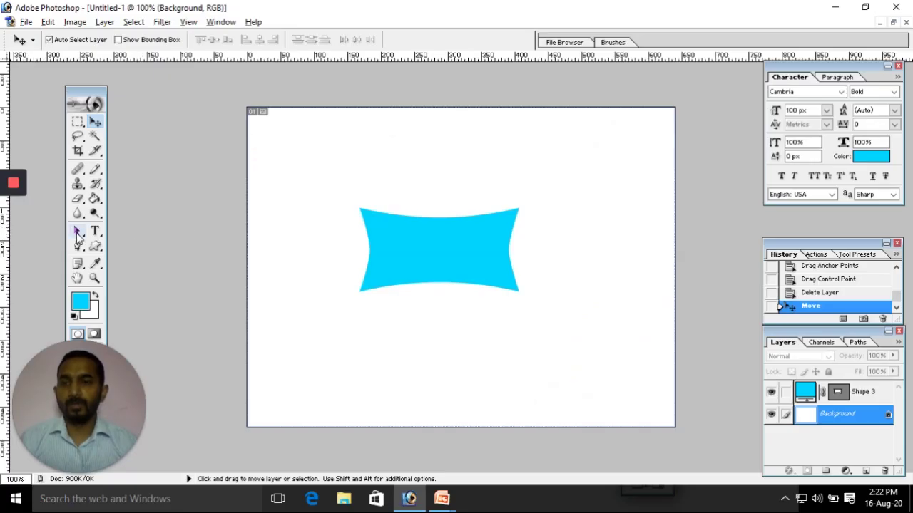
# - Select the whole path of the cyan curved shape with the Path Selection tool
pyautogui.click(83, 236)
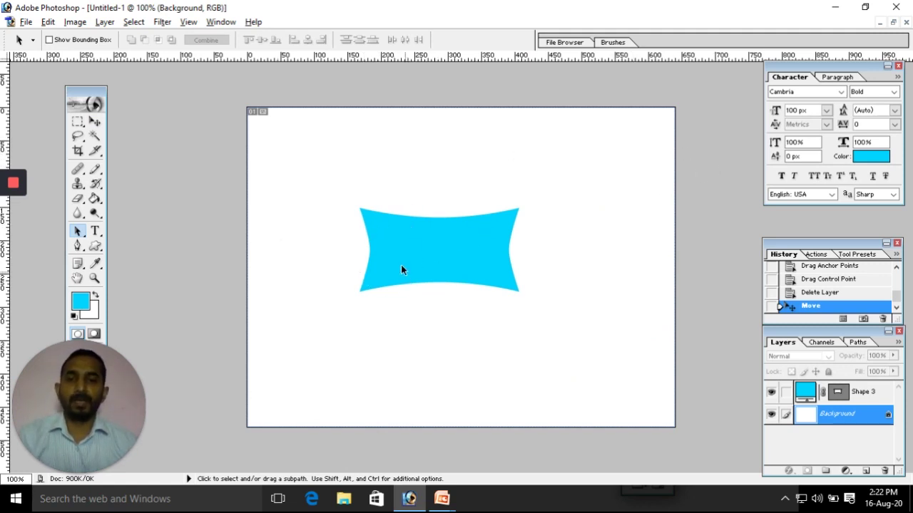
pyautogui.click(437, 247)
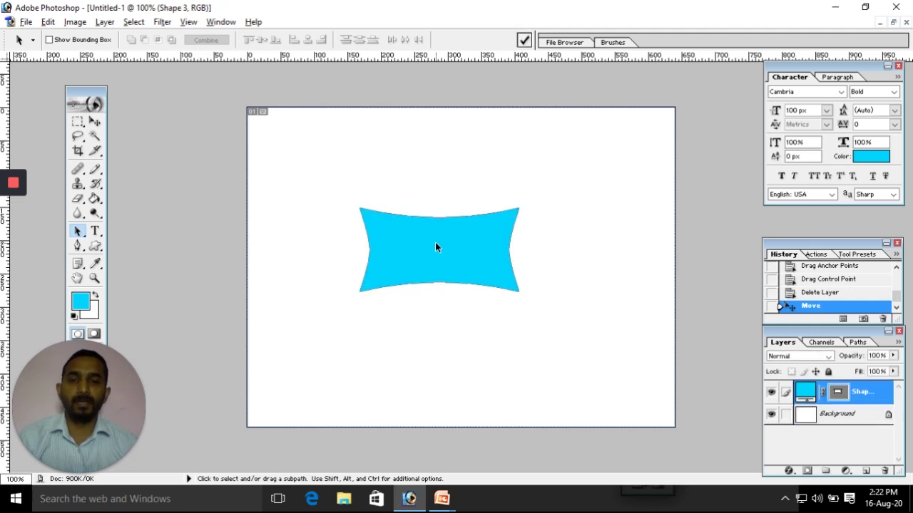
pyautogui.click(435, 243)
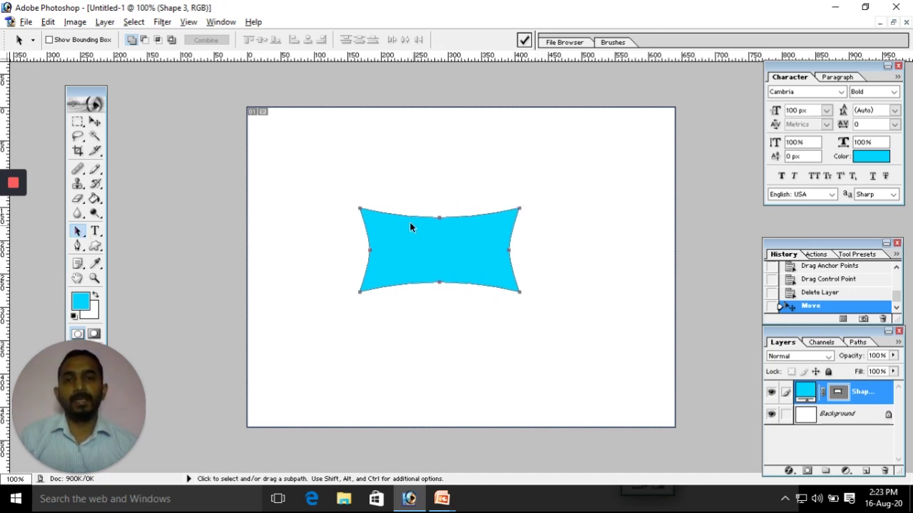
# - Reshape the cyan shape with the Direct Selection tool, pulling its side curves outward, its top curve up and its bottom curve down
pyautogui.click(77, 230)
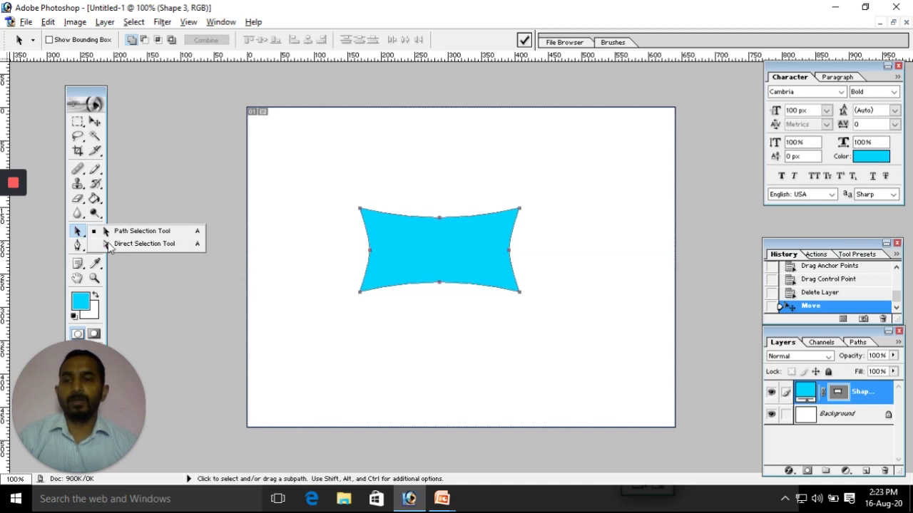
pyautogui.click(110, 244)
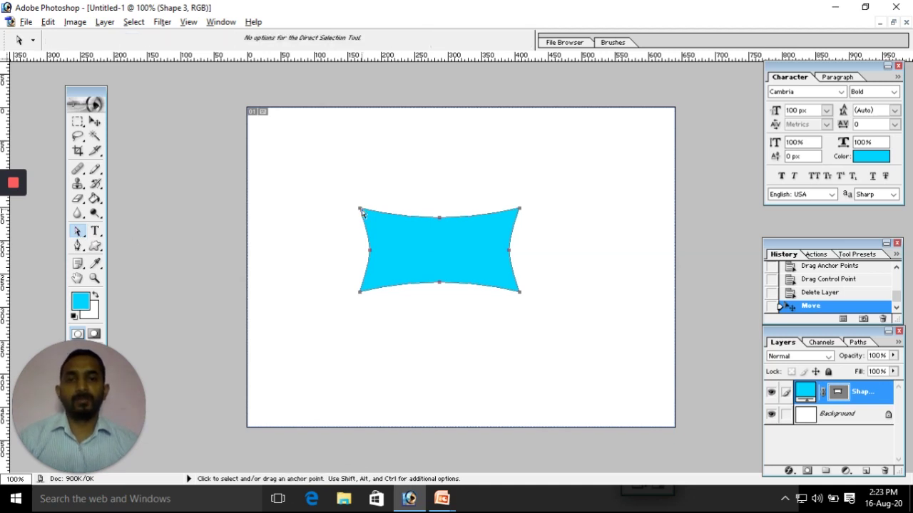
pyautogui.moveTo(361, 209); pyautogui.dragTo(365, 205)
pyautogui.moveTo(498, 267); pyautogui.dragTo(604, 229)
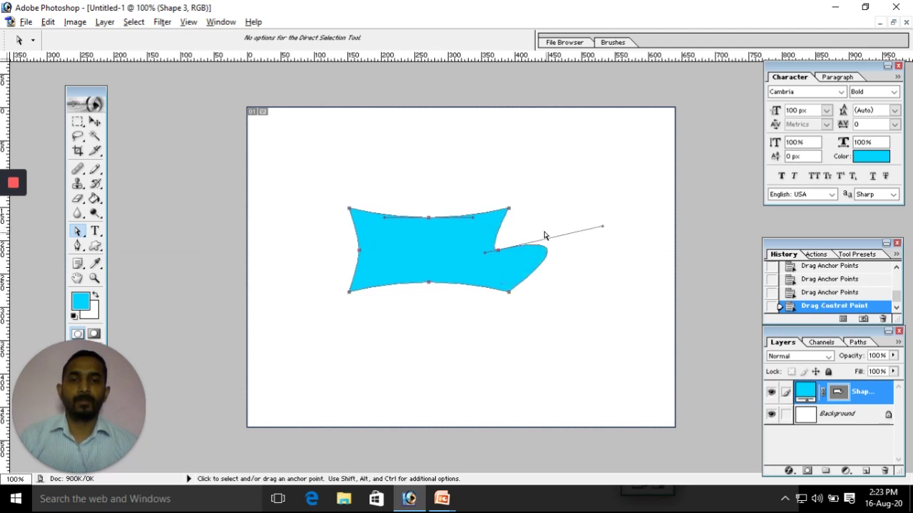
pyautogui.moveTo(347, 262); pyautogui.dragTo(268, 221)
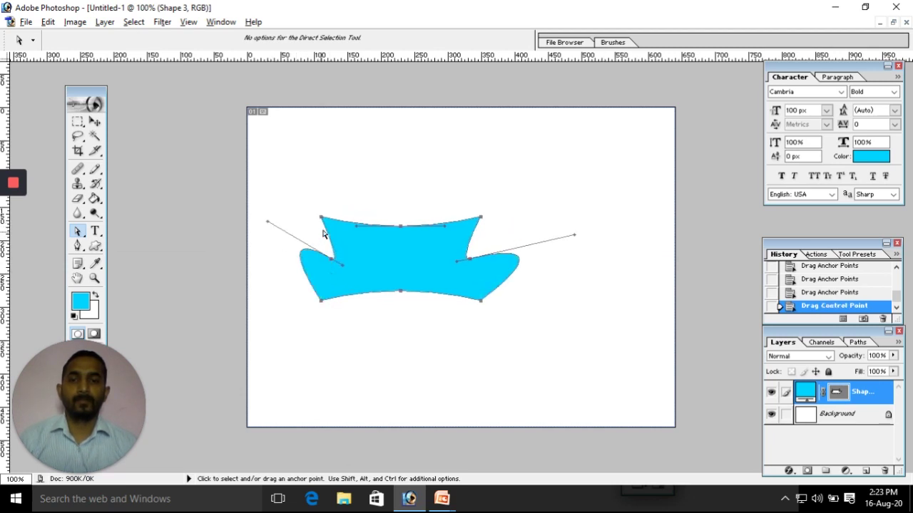
pyautogui.moveTo(344, 226); pyautogui.dragTo(385, 210)
pyautogui.moveTo(398, 210); pyautogui.dragTo(434, 133)
pyautogui.moveTo(443, 275); pyautogui.dragTo(449, 290)
pyautogui.moveTo(491, 290); pyautogui.dragTo(476, 392)
pyautogui.click(548, 362)
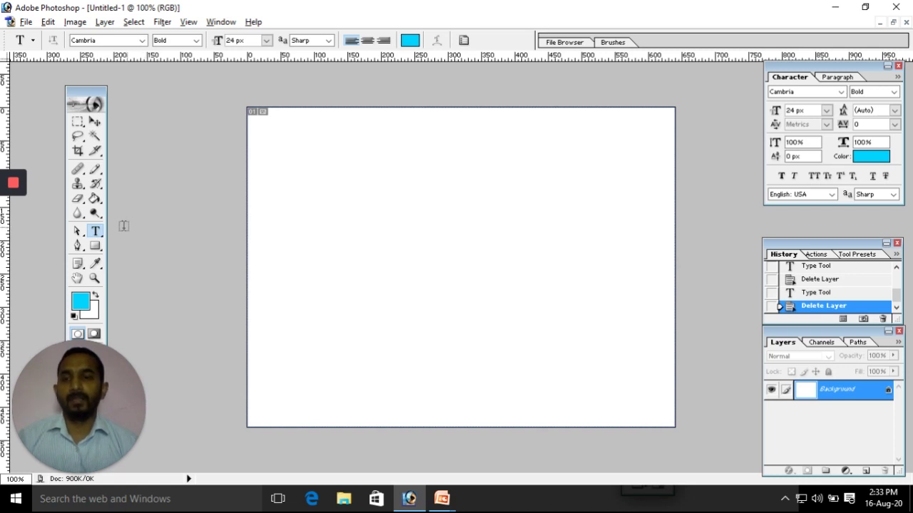
# - Add the text HAR GHAR PATHSHALA in 24 px Calibri Regular, and draw a paragraph text box about 425 by 230 px below it
pyautogui.click(295, 196)
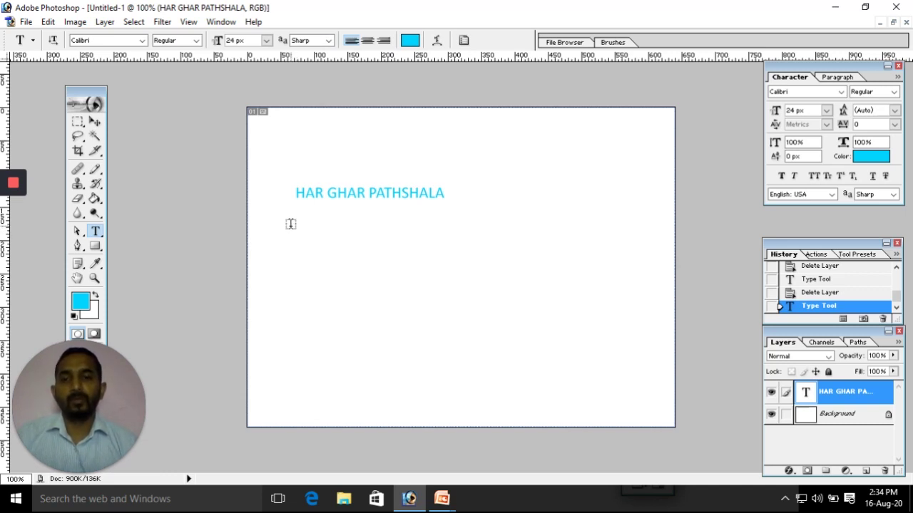
pyautogui.moveTo(291, 225); pyautogui.dragTo(576, 380)
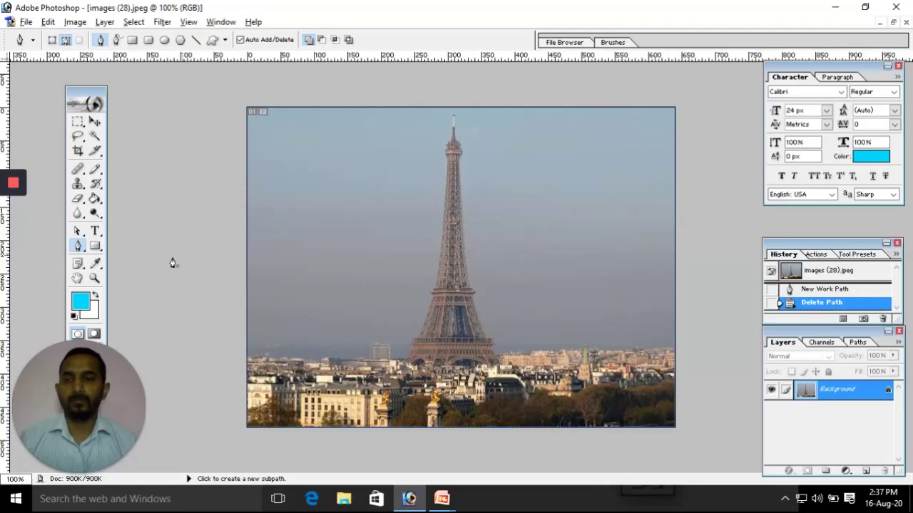
# - Trace a closed Pen tool path around the Eiffel Tower, from its tip down one side, across the base and back up
pyautogui.click(77, 247)
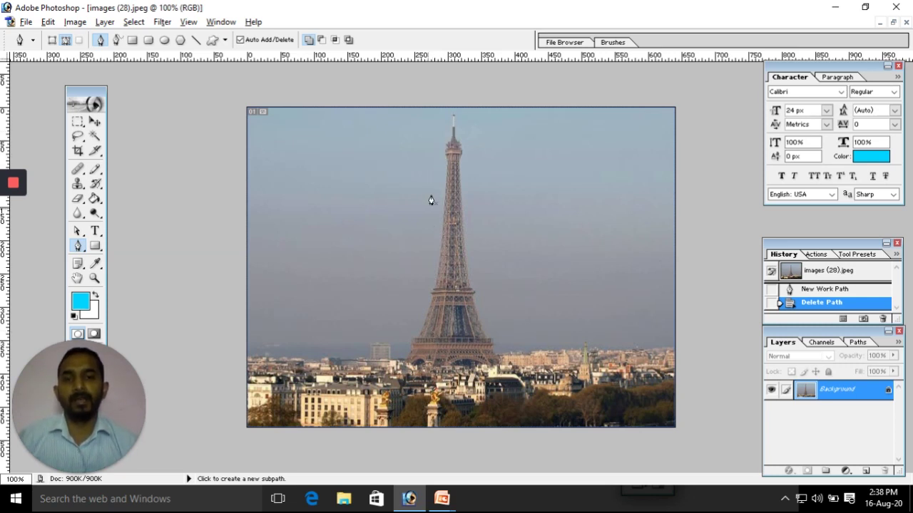
pyautogui.click(450, 114)
pyautogui.click(450, 140)
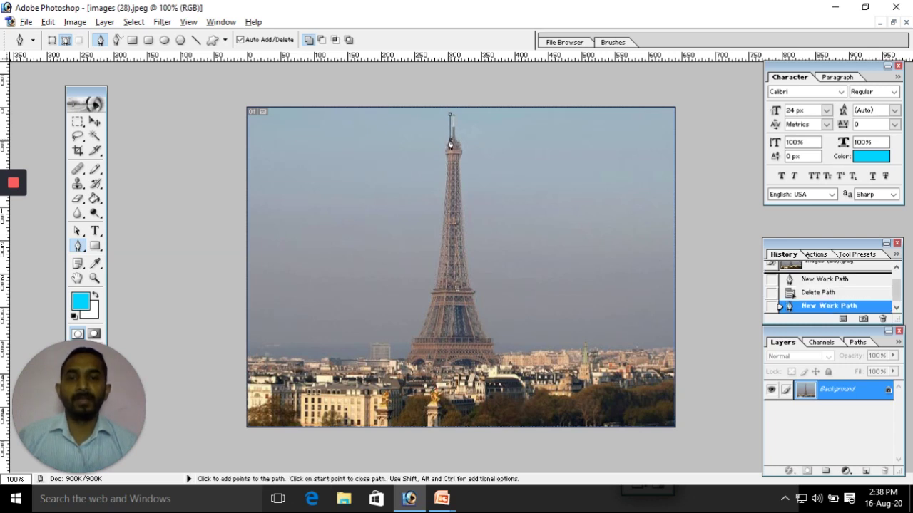
pyautogui.click(443, 152)
pyautogui.click(441, 197)
pyautogui.click(438, 248)
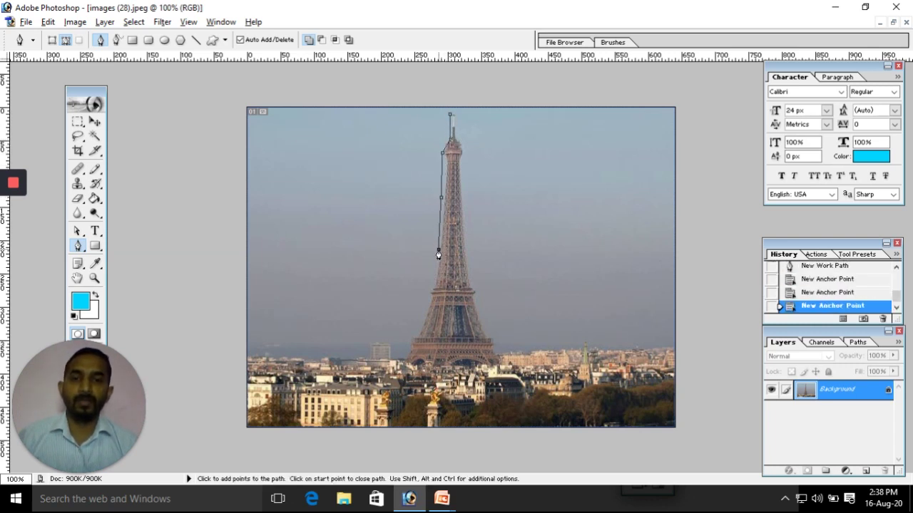
pyautogui.click(425, 302)
pyautogui.click(403, 363)
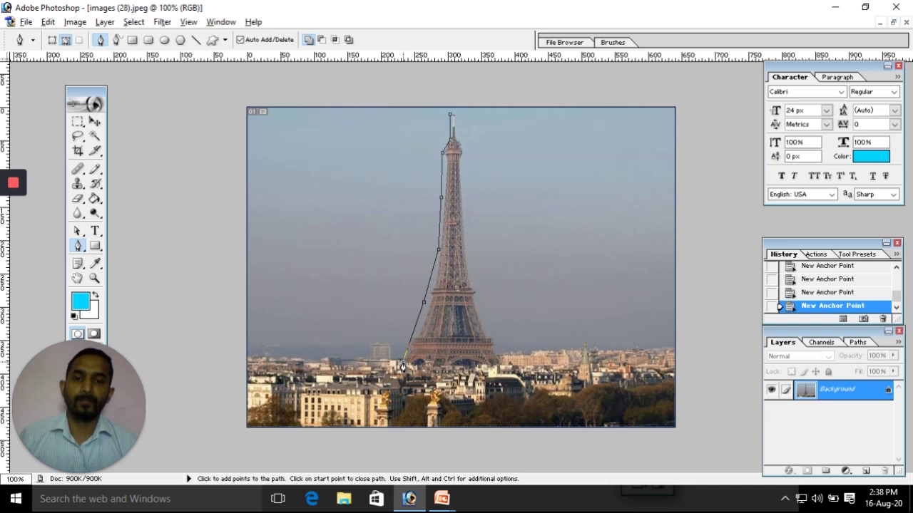
pyautogui.click(508, 364)
pyautogui.click(476, 300)
pyautogui.click(465, 251)
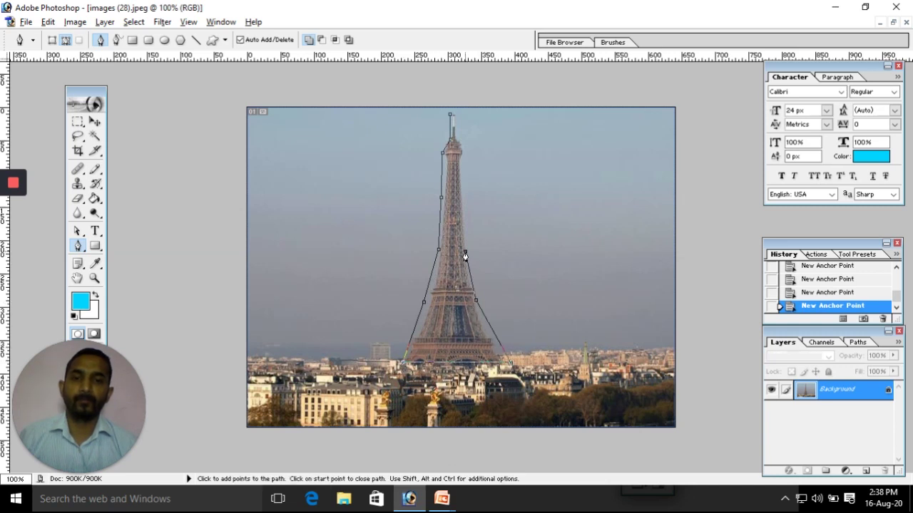
pyautogui.click(463, 201)
pyautogui.click(463, 145)
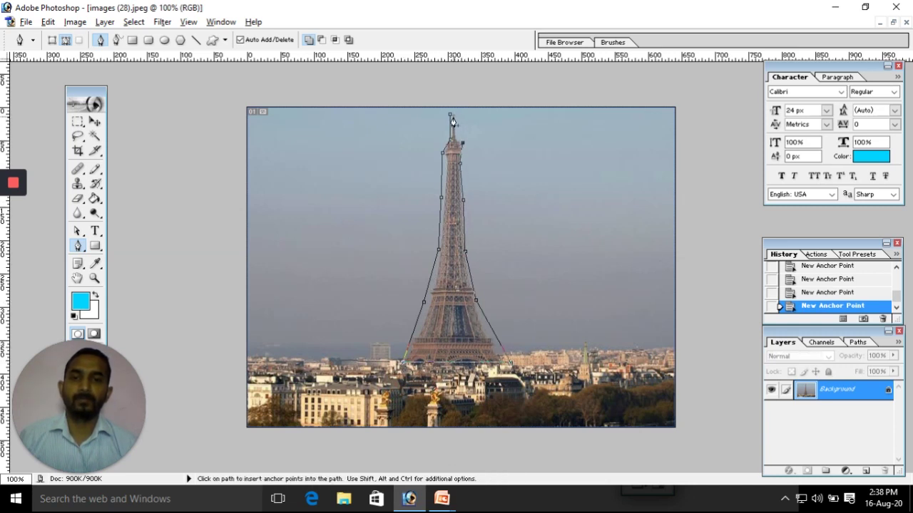
pyautogui.click(450, 115)
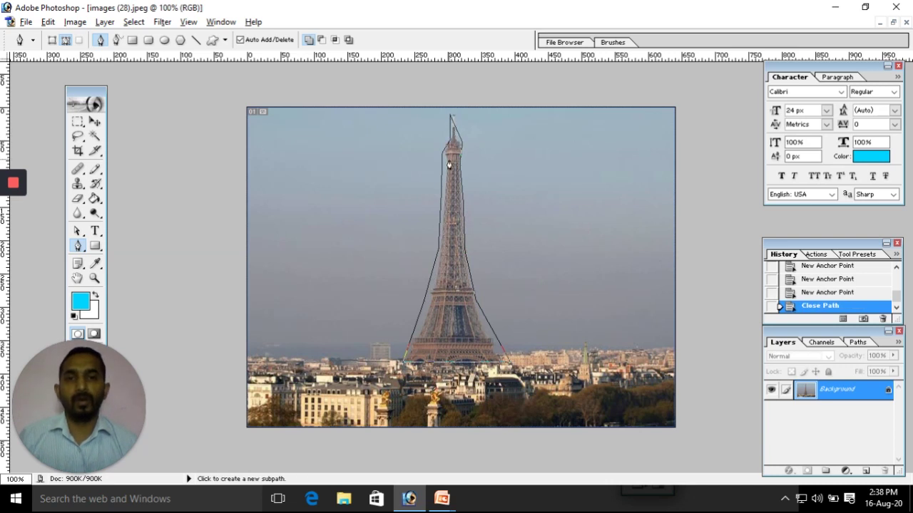
# - Convert the closed path around the Eiffel Tower into a selection and move the selected tower leftward with the Move tool
pyautogui.rightClick(450, 164)
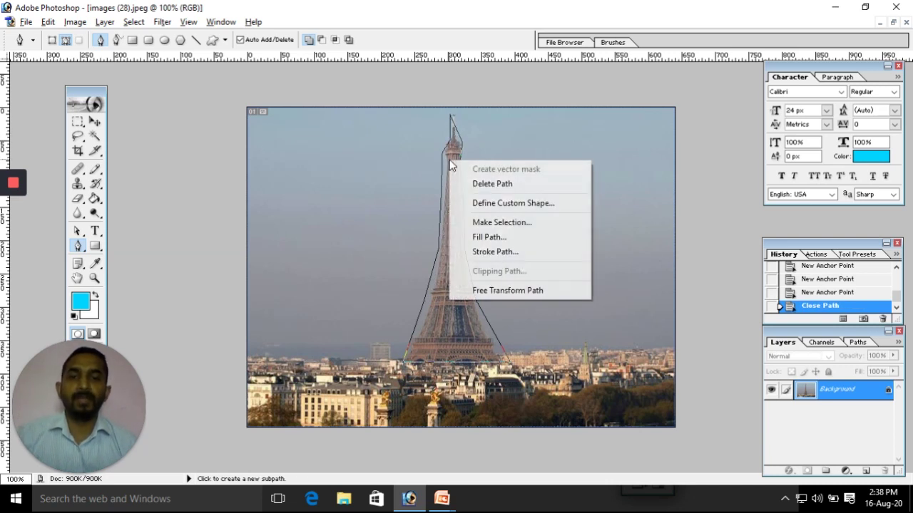
pyautogui.click(485, 222)
pyautogui.click(509, 197)
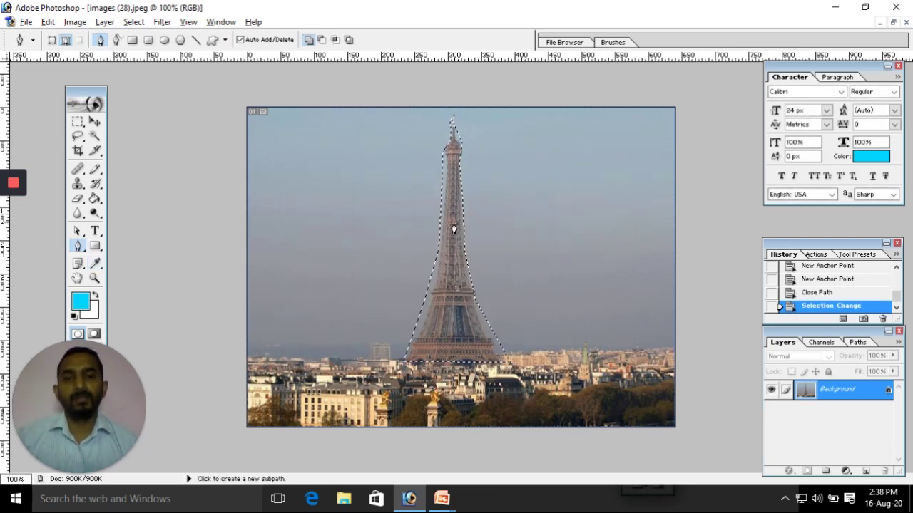
pyautogui.press('v')
pyautogui.moveTo(445, 271); pyautogui.dragTo(317, 271)
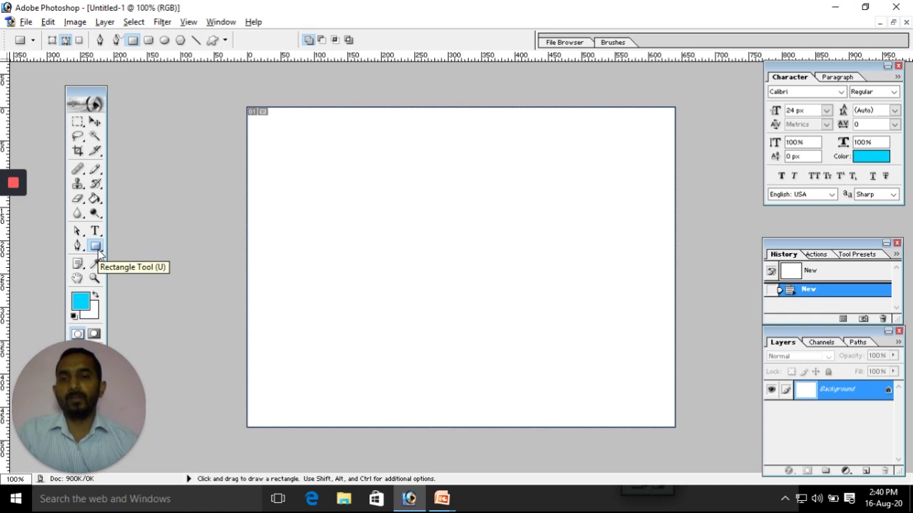
# - Draw a cyan rectangle shape layer about 107 by 103 px near the upper-left corner of the blank canvas
pyautogui.click(97, 248)
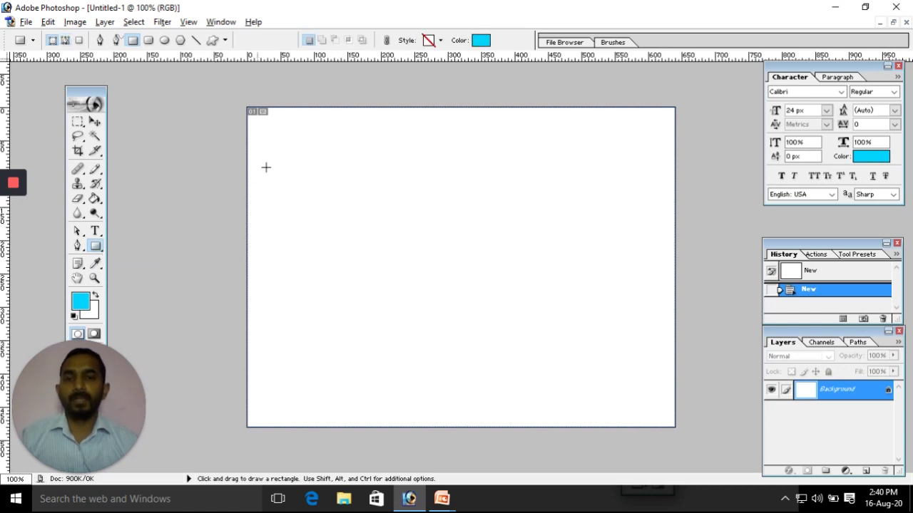
pyautogui.moveTo(283, 147); pyautogui.dragTo(355, 217)
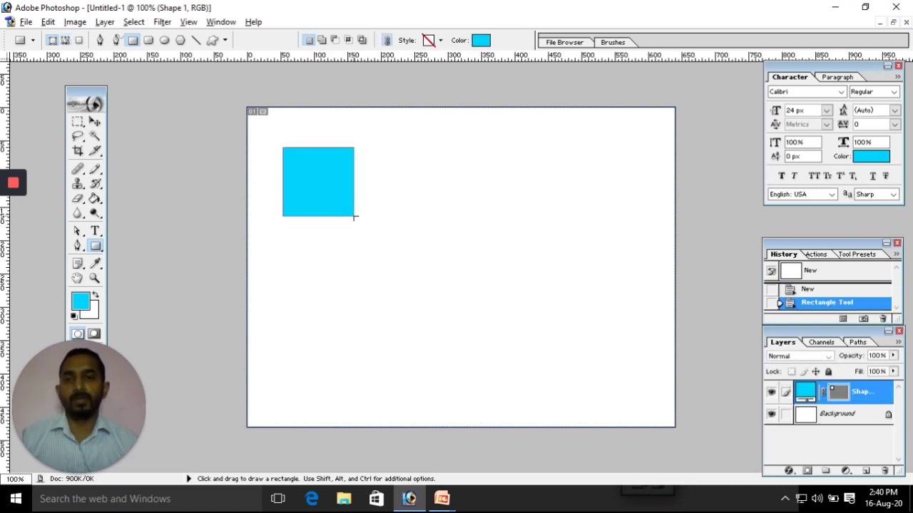
pyautogui.click(96, 247)
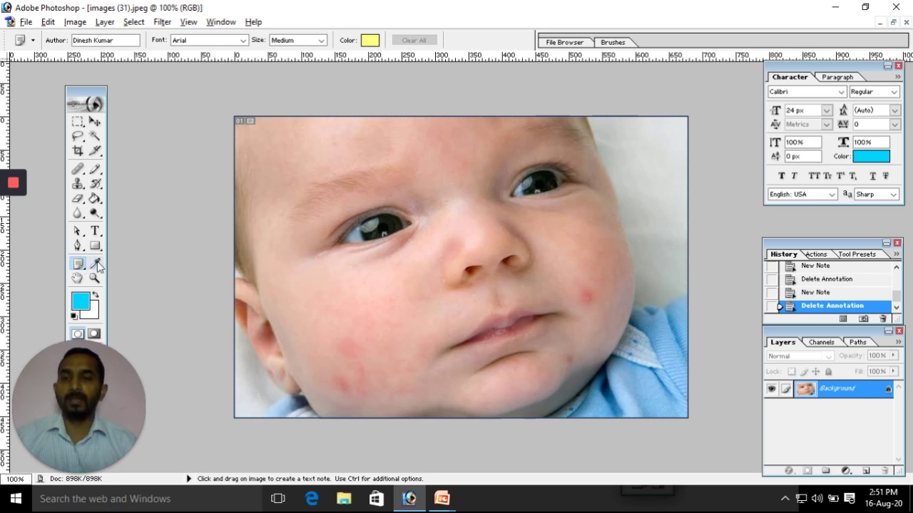
# - Sample the skin tone on the baby's forehead with the Eyedropper tool as the foreground color
pyautogui.click(140, 205)
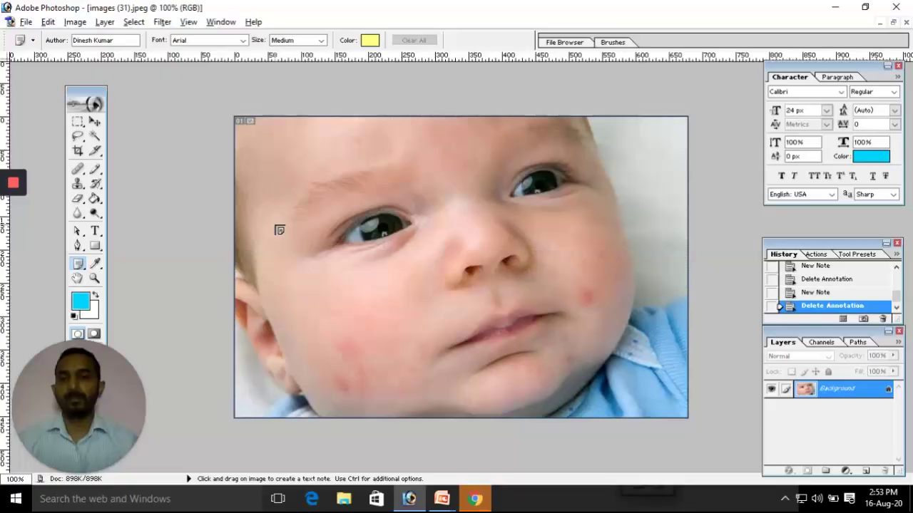
pyautogui.click(99, 266)
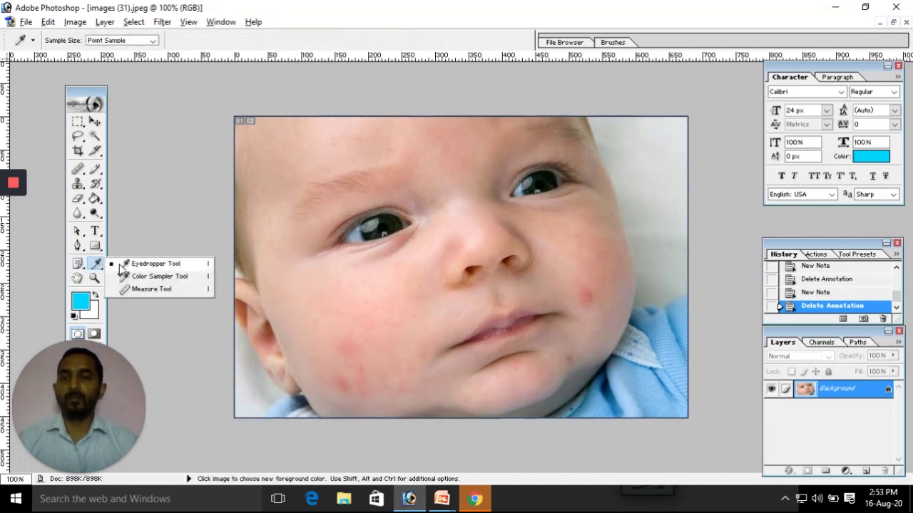
pyautogui.click(130, 265)
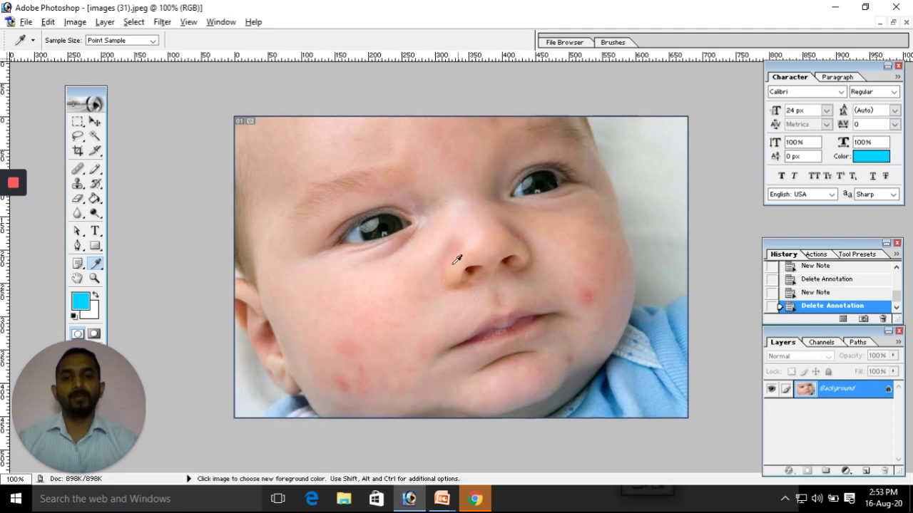
pyautogui.click(468, 143)
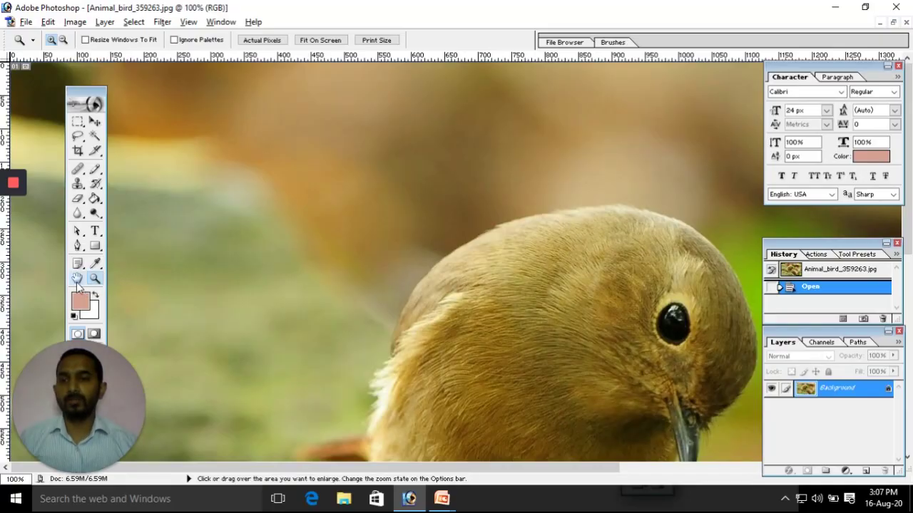
# - Pan the bird image up and to the left with the Hand tool to view the bird's head and lower body
pyautogui.click(78, 280)
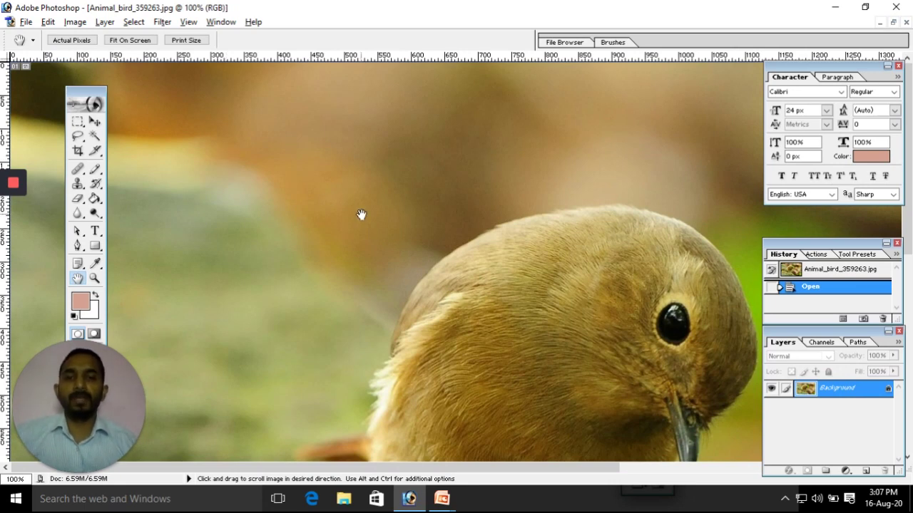
pyautogui.moveTo(448, 266); pyautogui.dragTo(336, 195)
pyautogui.moveTo(402, 265); pyautogui.dragTo(369, 233)
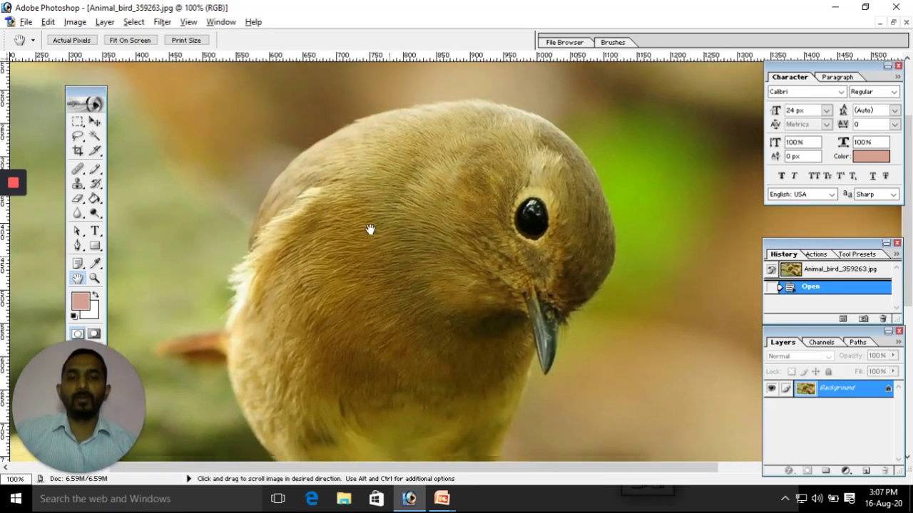
pyautogui.moveTo(393, 328); pyautogui.dragTo(343, 257)
pyautogui.moveTo(320, 322); pyautogui.dragTo(302, 201)
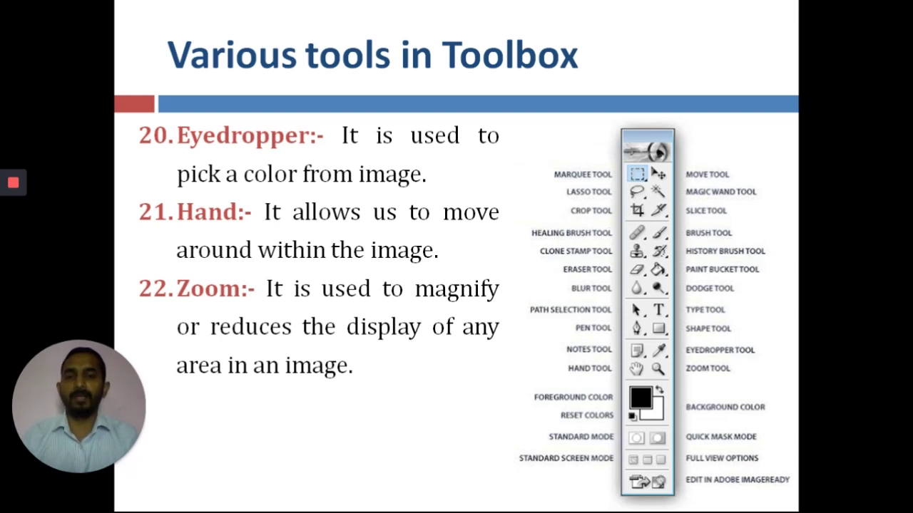
# - Switch to Photoshop and use the Zoom tool to enlarge the bird image to 50%, reduce it to 33.3%, and marquee-zoom on the bird's head
pyautogui.hotkey('alt', 'Tab')
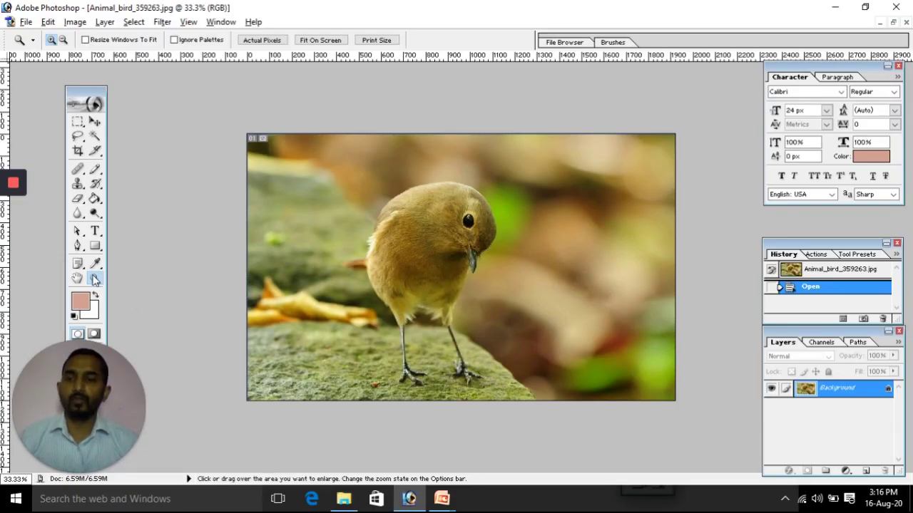
pyautogui.rightClick(411, 212)
pyautogui.click(444, 270)
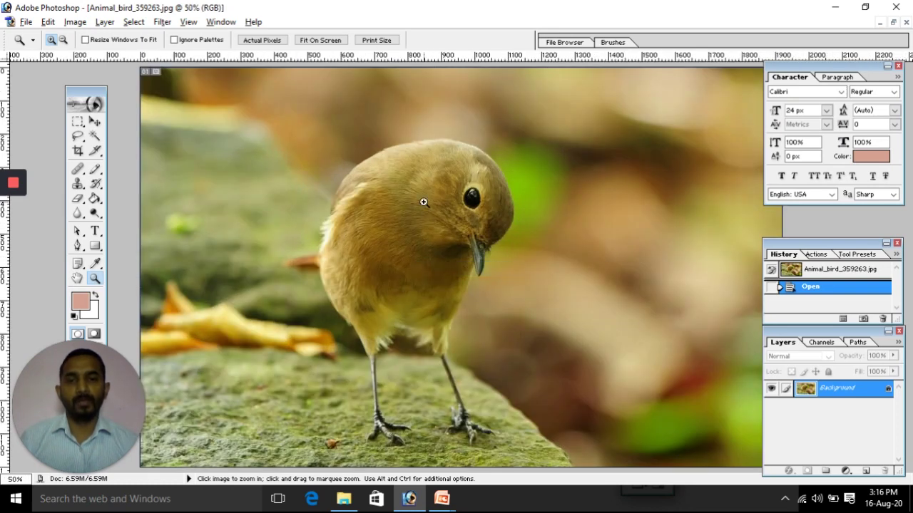
pyautogui.rightClick(425, 204)
pyautogui.click(453, 279)
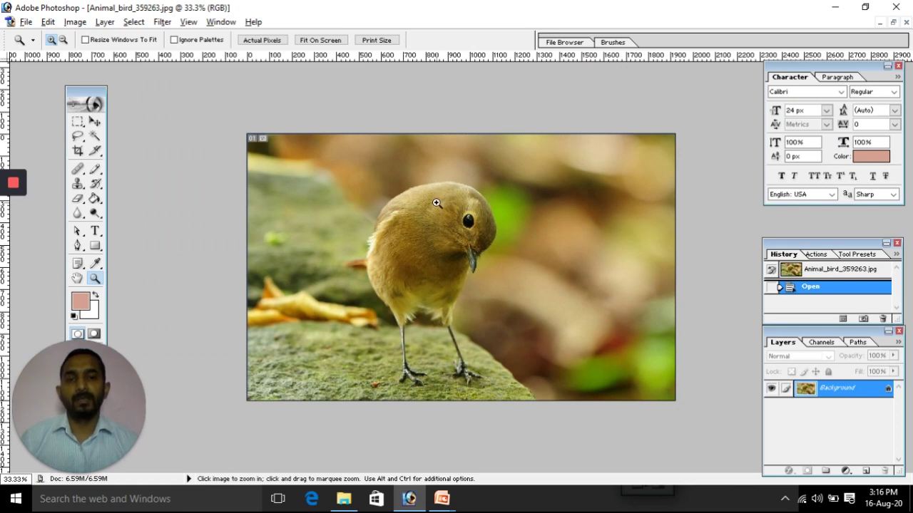
pyautogui.moveTo(432, 190); pyautogui.dragTo(518, 276)
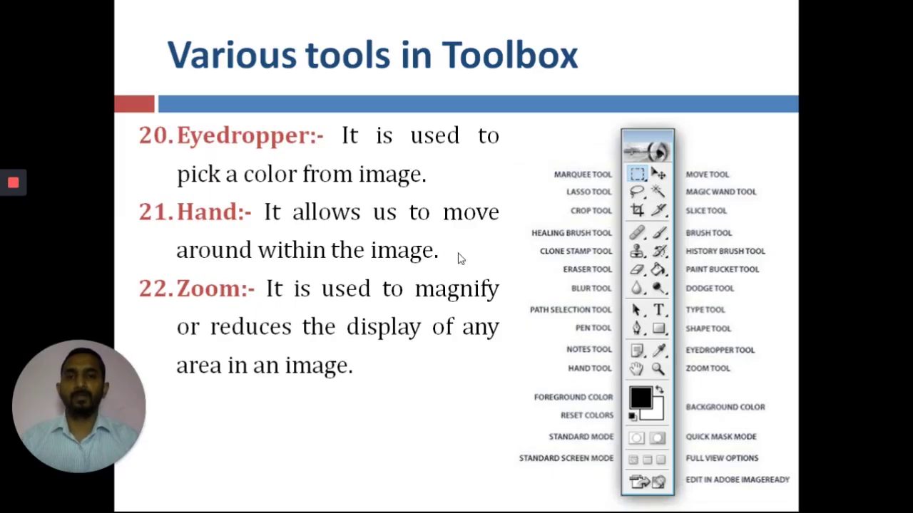